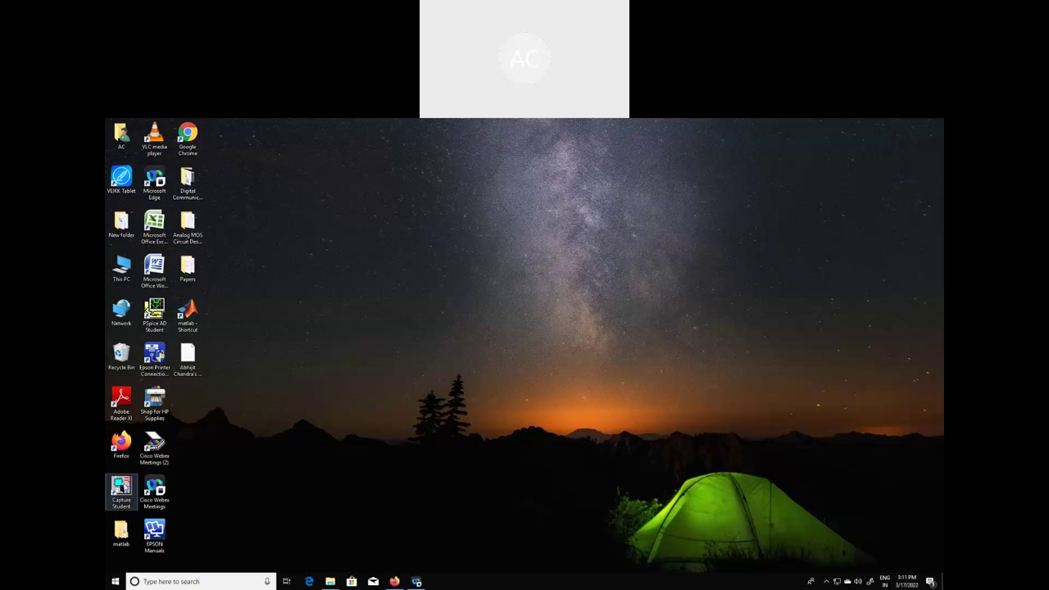
Open OrCAD Capture, create a blank Analog or Mixed A/D project named "Half wave rectifier", and move the schematic window clear of the project window.
{"action": "left_click", "coordinate": [121, 489]}
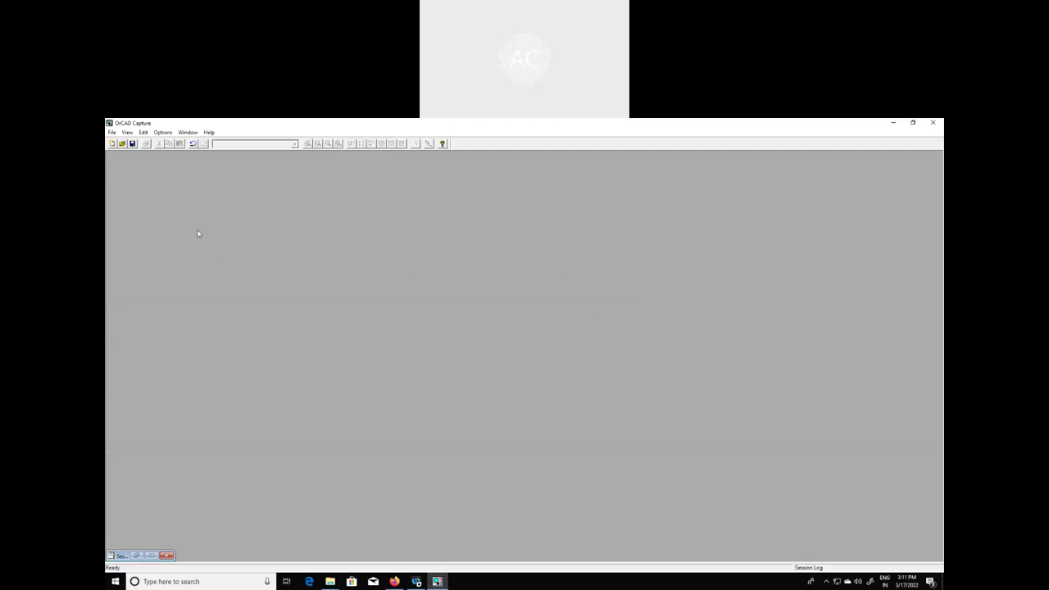
{"action": "left_click", "coordinate": [112, 133]}
{"action": "mouse_move", "coordinate": [113, 142]}
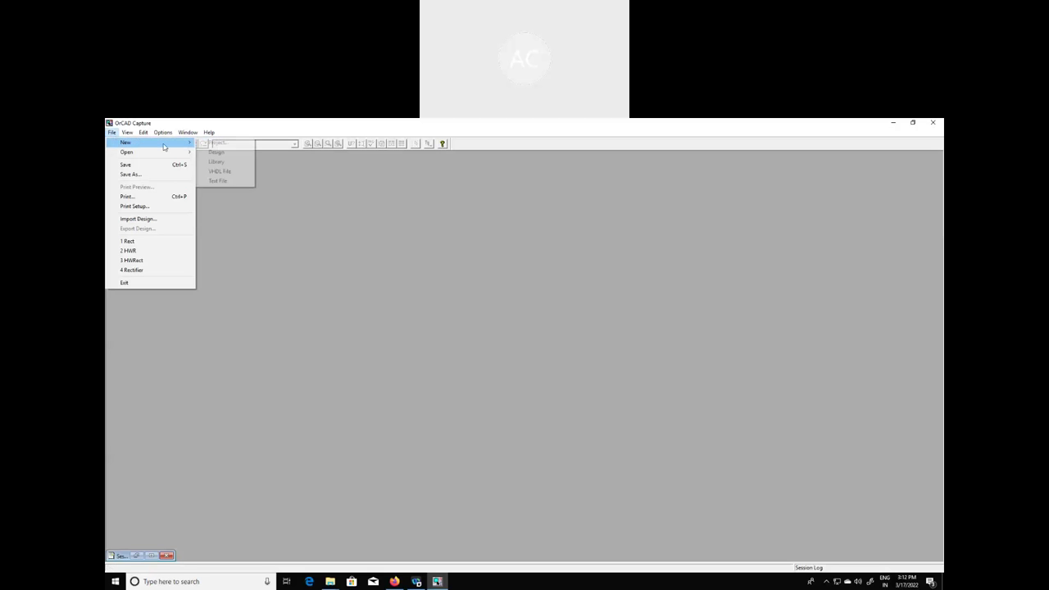
{"action": "left_click", "coordinate": [215, 144]}
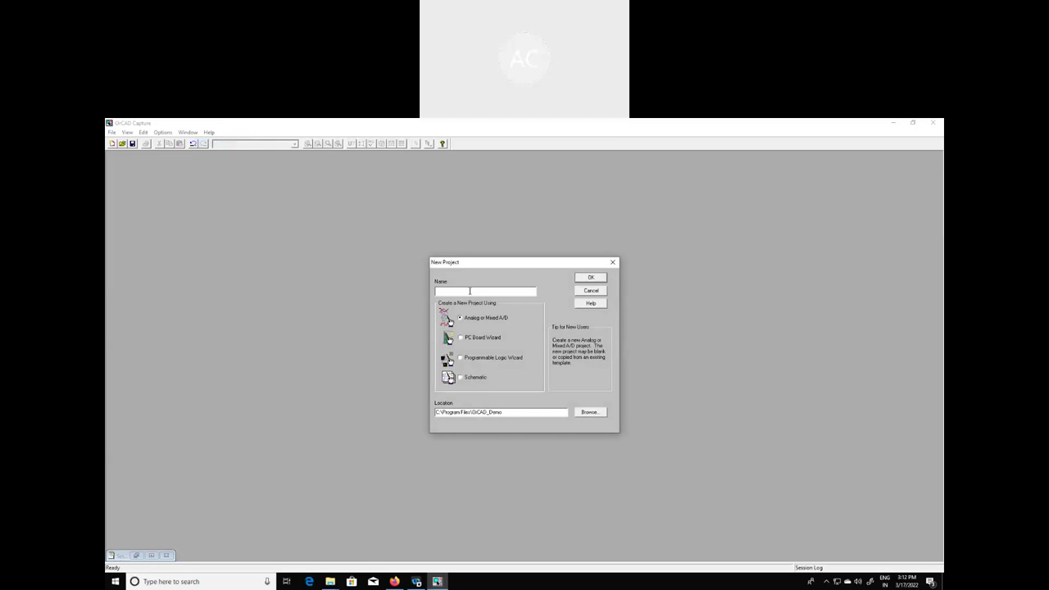
{"action": "type", "text": "Half wave rectifier"}
{"action": "left_click", "coordinate": [590, 277]}
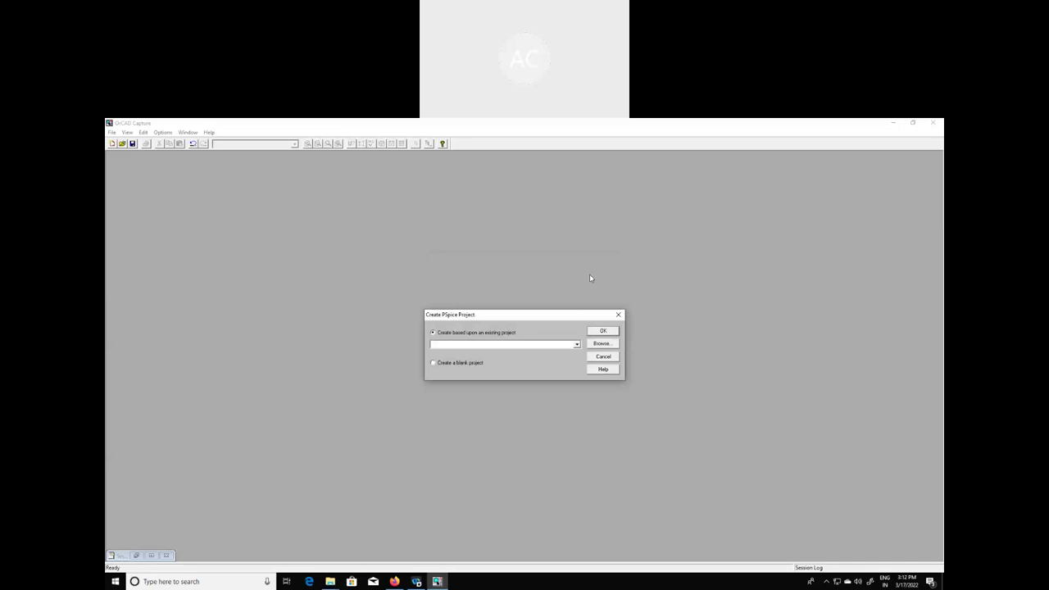
{"action": "left_click", "coordinate": [452, 364]}
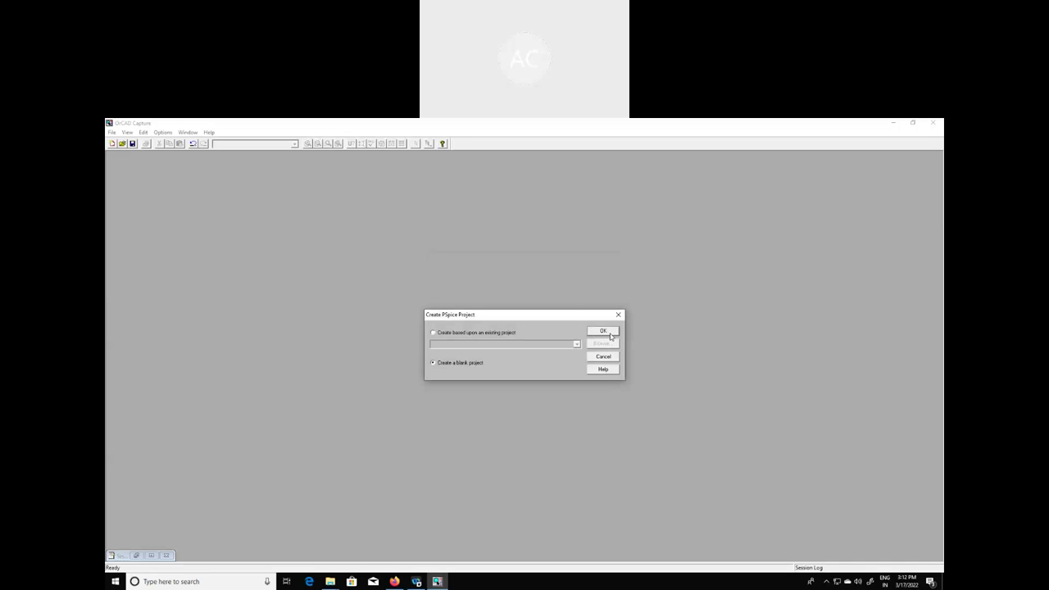
{"action": "left_click", "coordinate": [605, 332]}
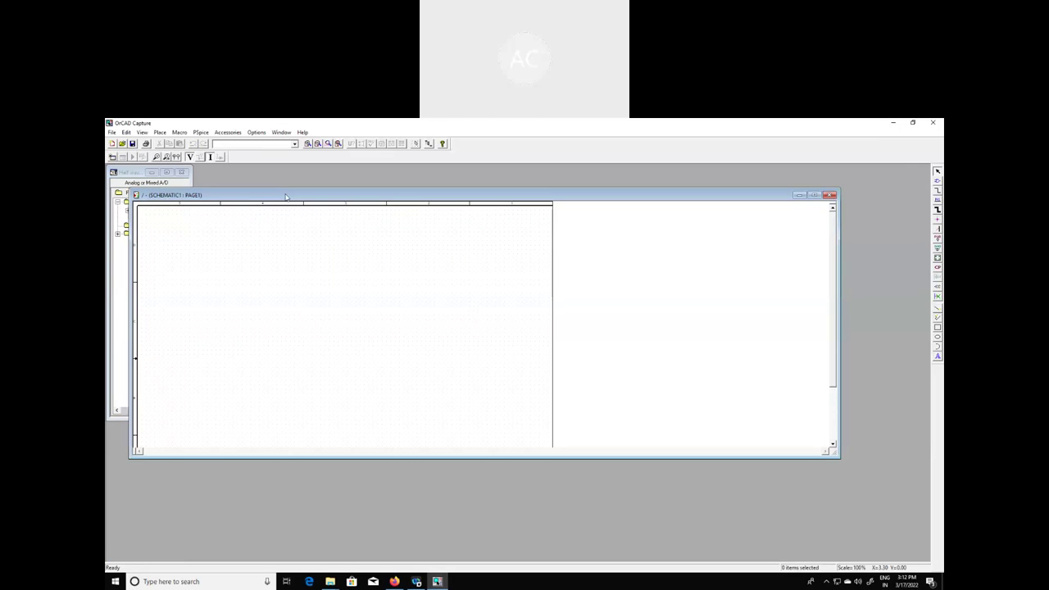
{"action": "left_click_drag", "start_coordinate": [286, 197], "coordinate": [349, 174]}
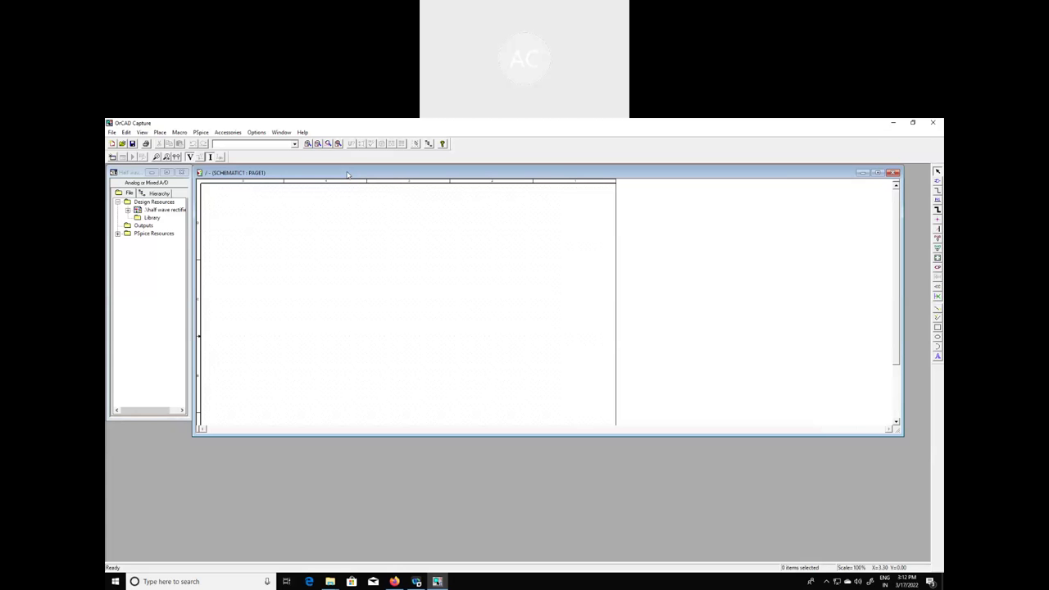
Place one D1N4002 diode from the EVAL library in the upper part of the schematic page and end placement.
{"action": "left_click", "coordinate": [161, 132]}
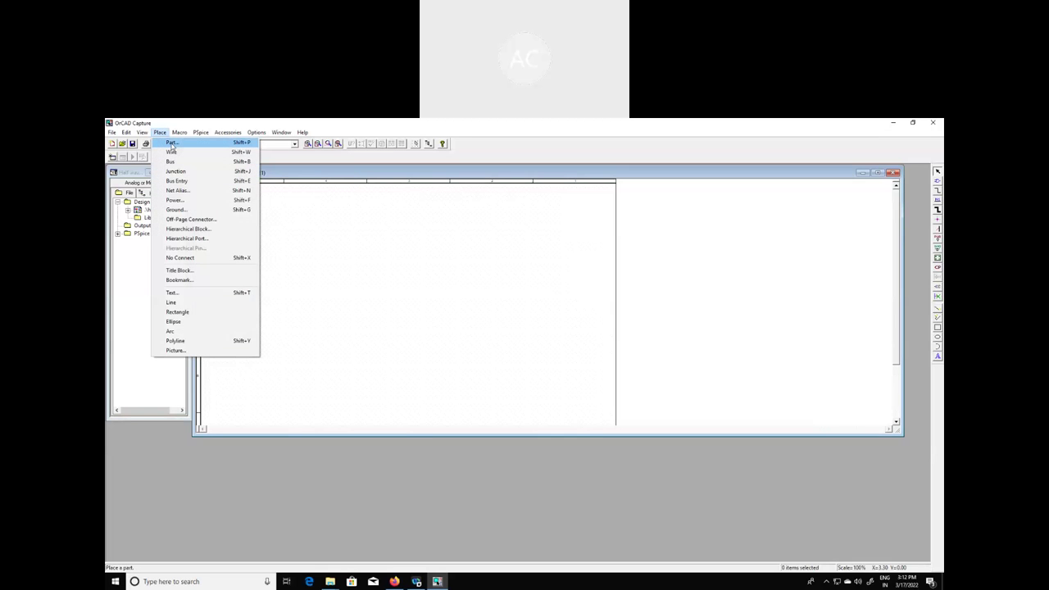
{"action": "left_click", "coordinate": [171, 143]}
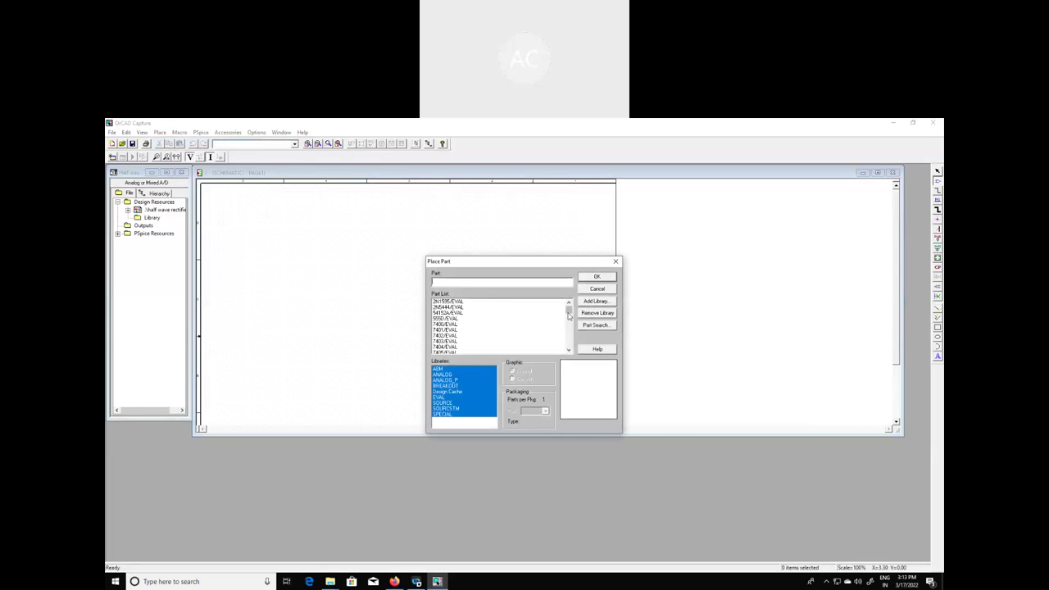
{"action": "mouse_move", "coordinate": [569, 313]}
{"action": "left_mouse_down"}
{"action": "mouse_move", "coordinate": [569, 331]}
{"action": "mouse_move", "coordinate": [567, 322]}
{"action": "left_mouse_up"}
{"action": "scroll", "coordinate": [537, 336], "scroll_direction": "up", "scroll_amount": 5}
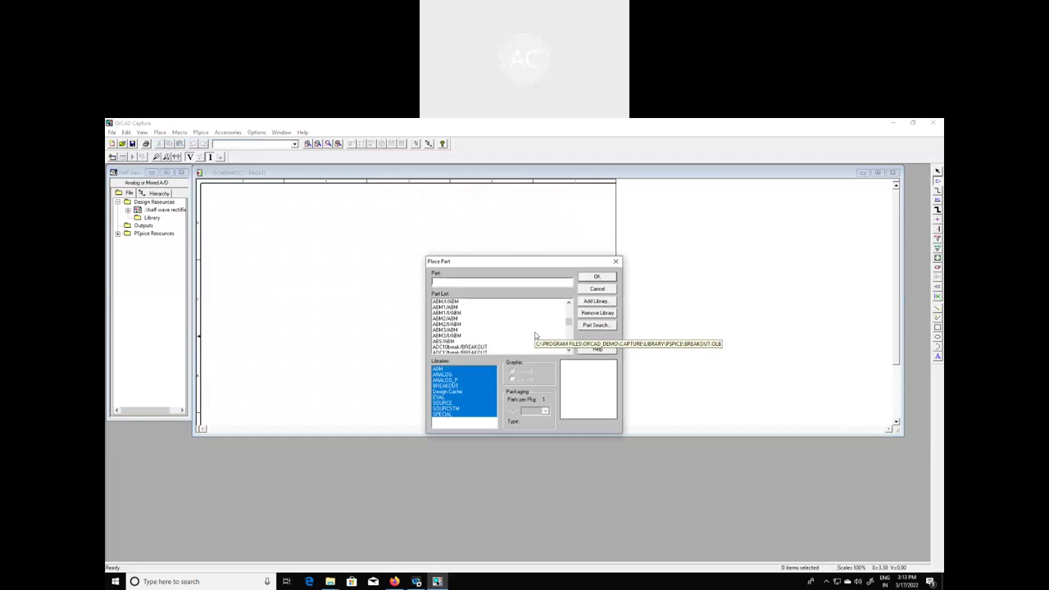
{"action": "scroll", "coordinate": [535, 335], "scroll_direction": "up", "scroll_amount": 5}
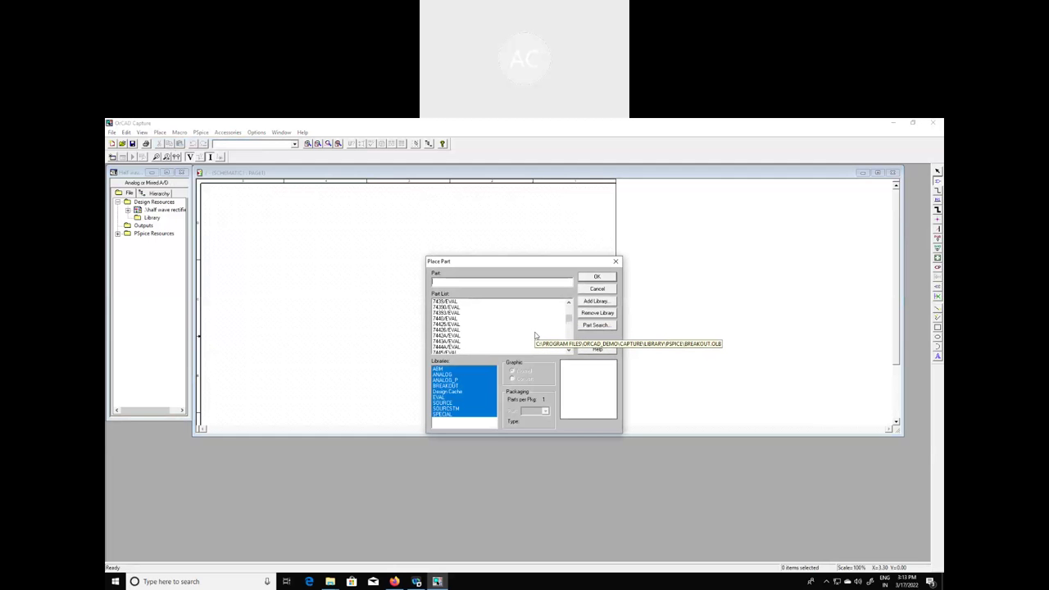
{"action": "scroll", "coordinate": [535, 335], "scroll_direction": "down", "scroll_amount": 5}
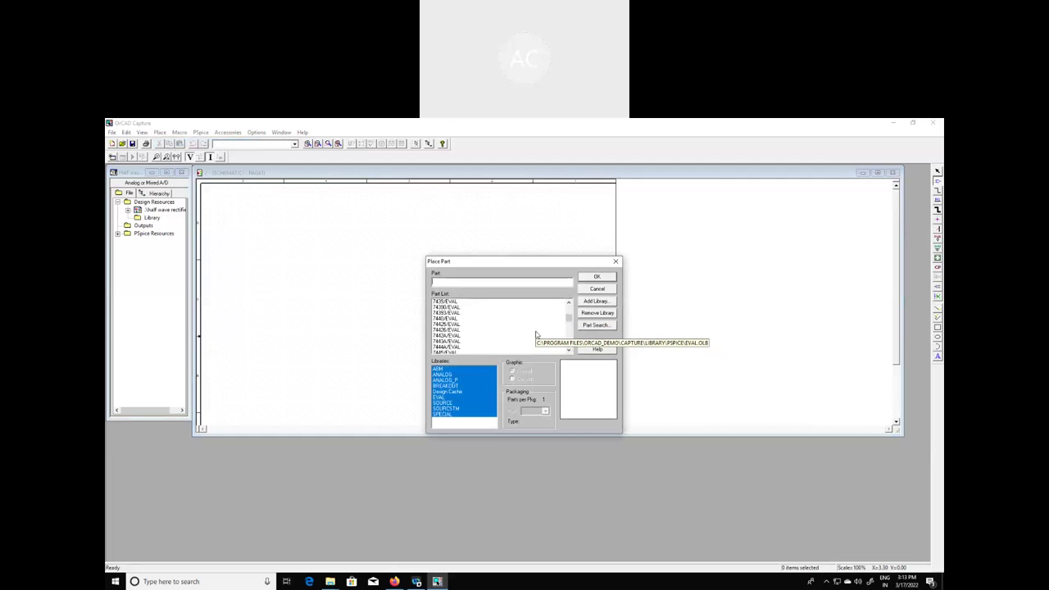
{"action": "scroll", "coordinate": [536, 334], "scroll_direction": "down", "scroll_amount": 10}
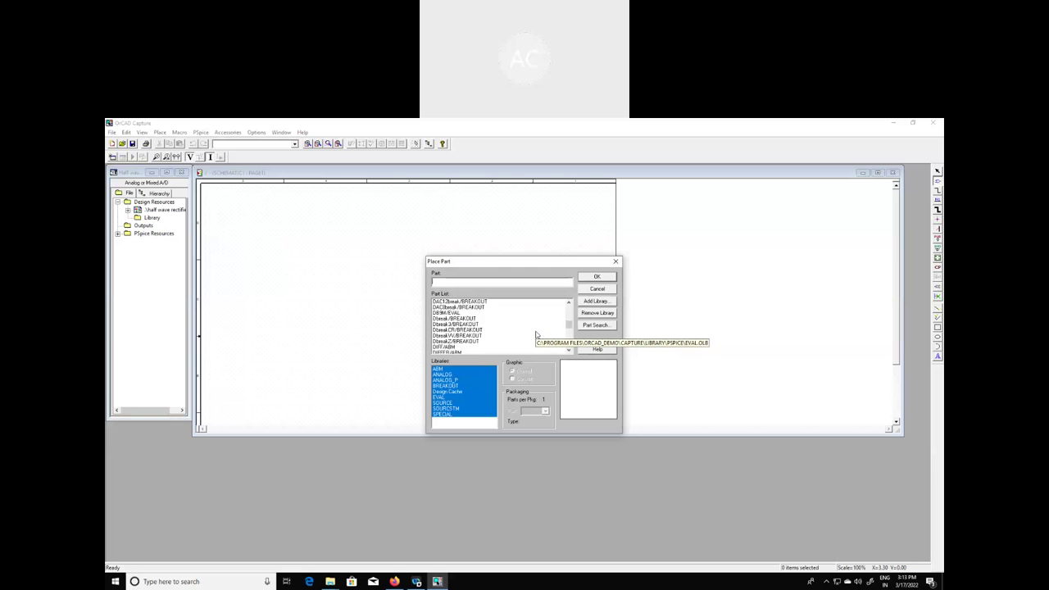
{"action": "scroll", "coordinate": [536, 334], "scroll_direction": "up", "scroll_amount": 8}
{"action": "left_click", "coordinate": [453, 318]}
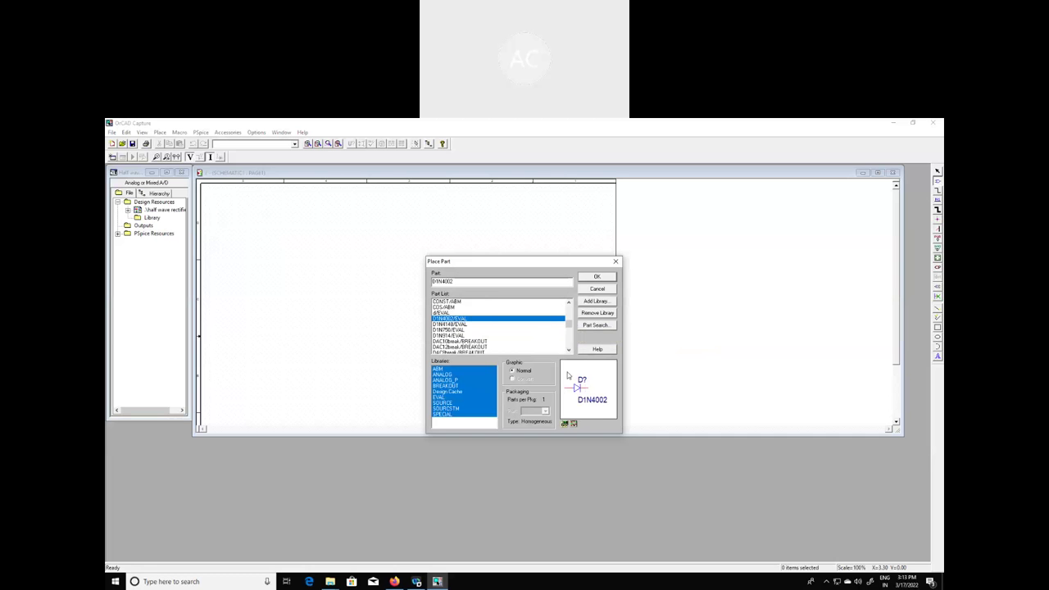
{"action": "left_click", "coordinate": [597, 278]}
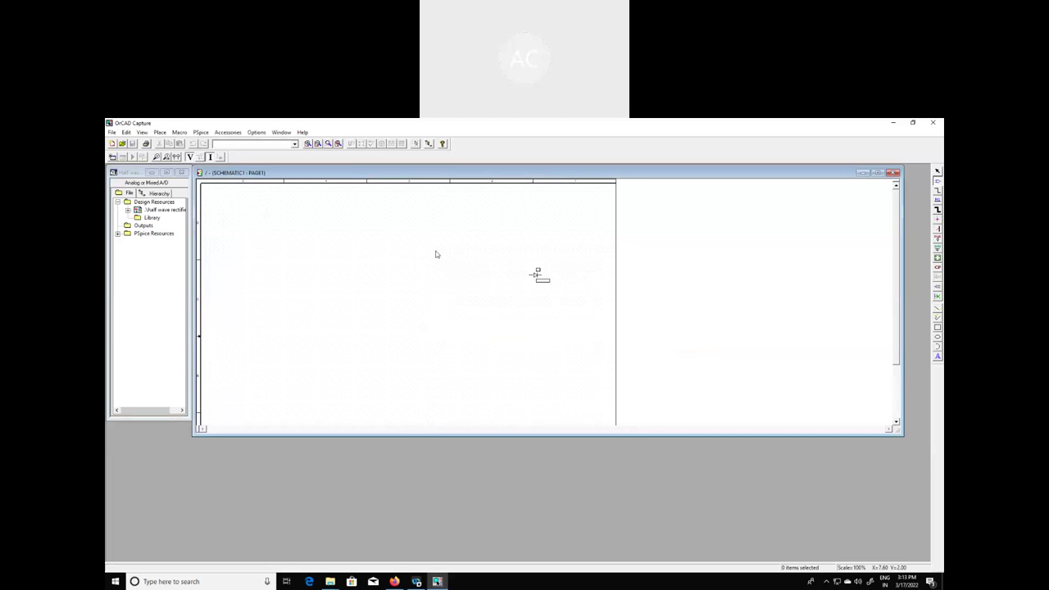
{"action": "left_click", "coordinate": [354, 235]}
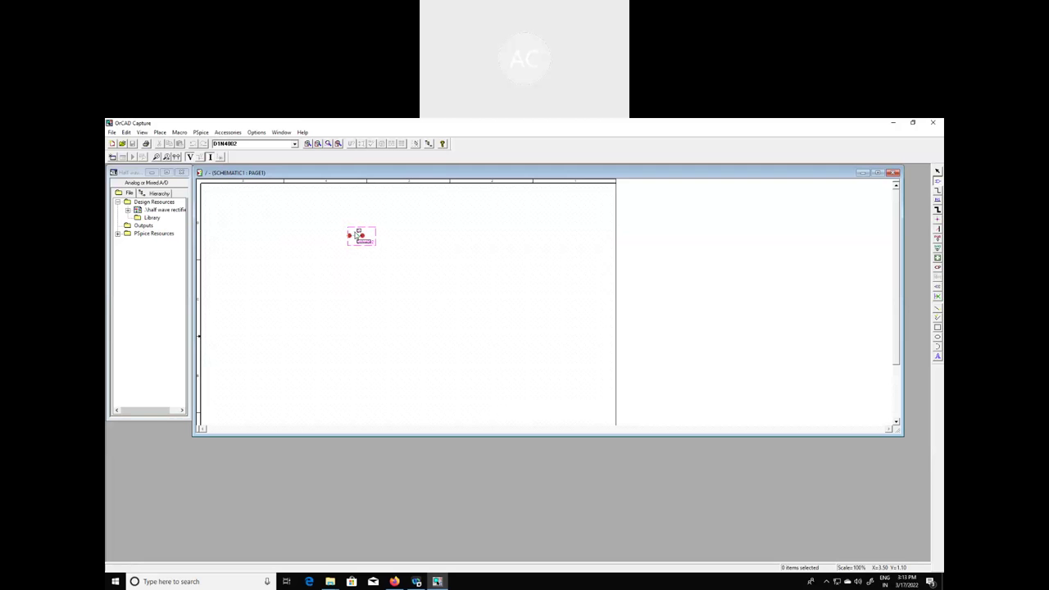
{"action": "right_click", "coordinate": [354, 235]}
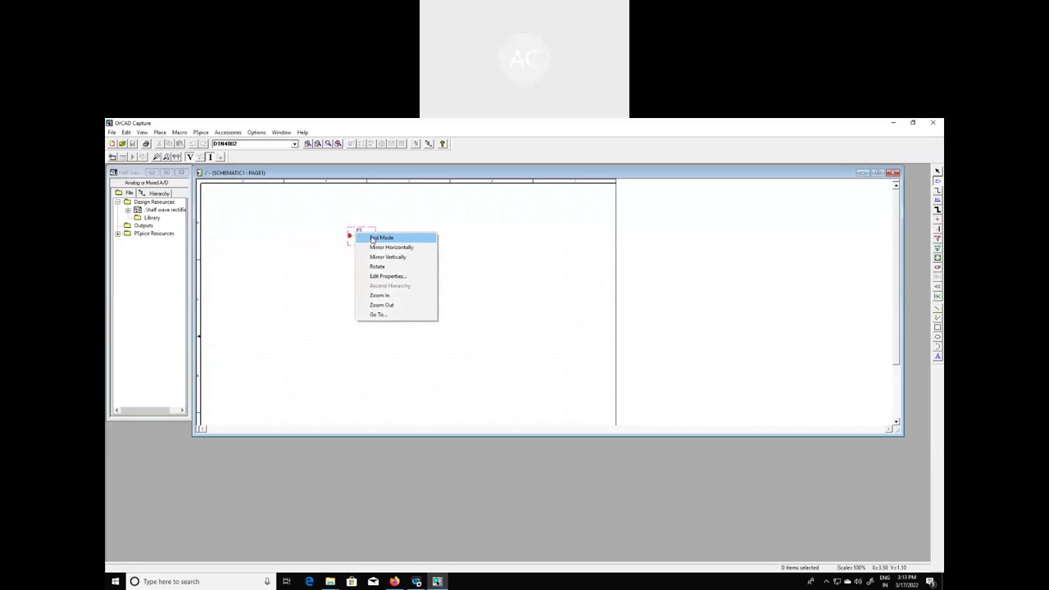
{"action": "left_click", "coordinate": [381, 237]}
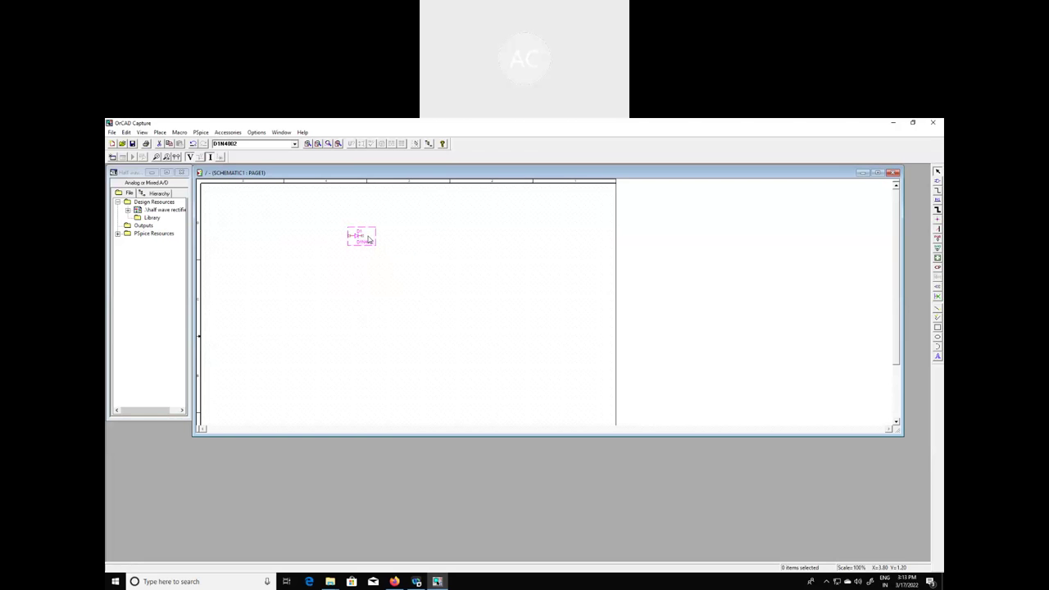
Reposition diode D1 in the upper part of the schematic page, leaving free space around it, and deselect it.
{"action": "right_click", "coordinate": [368, 240]}
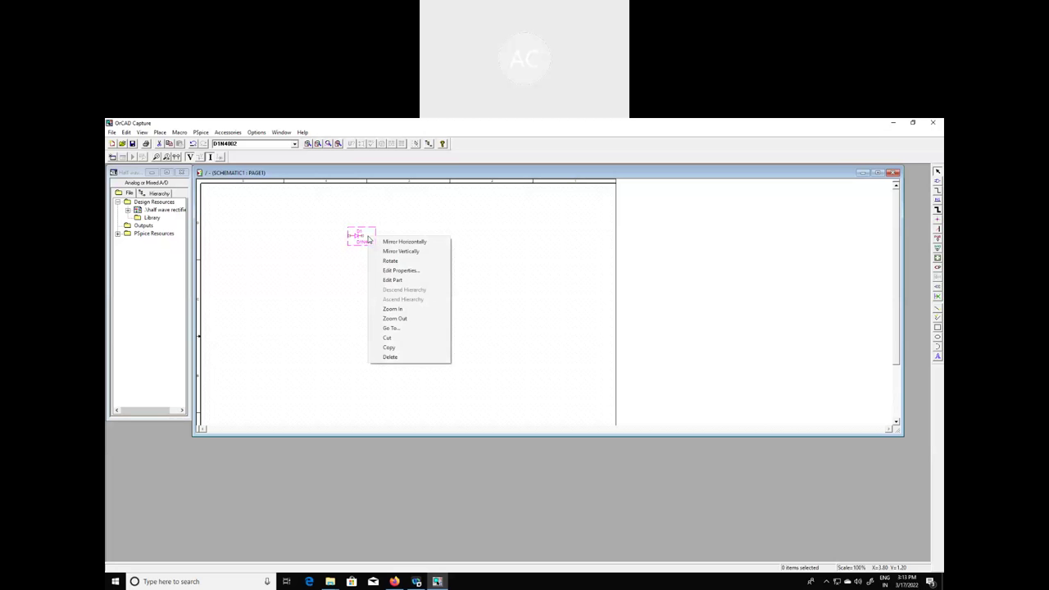
{"action": "left_click", "coordinate": [397, 309]}
{"action": "right_click", "coordinate": [529, 288]}
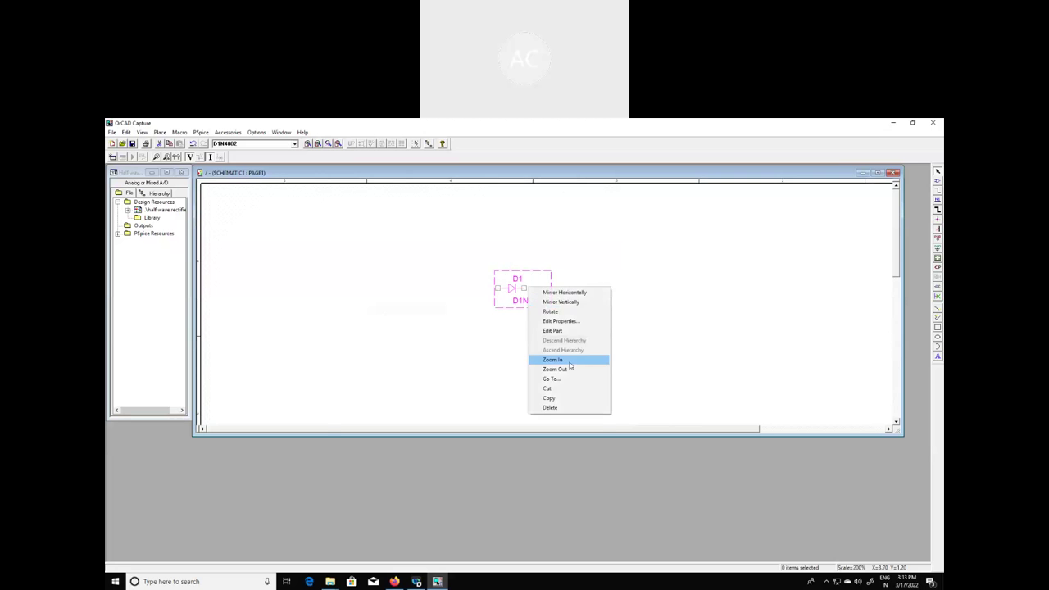
{"action": "left_click", "coordinate": [568, 361]}
{"action": "left_click", "coordinate": [475, 274]}
{"action": "left_click", "coordinate": [494, 276]}
{"action": "left_click_drag", "start_coordinate": [506, 289], "coordinate": [604, 362]}
{"action": "left_click", "coordinate": [467, 281]}
{"action": "left_click", "coordinate": [495, 286]}
{"action": "left_click_drag", "start_coordinate": [576, 324], "coordinate": [448, 254]}
{"action": "left_click_drag", "start_coordinate": [529, 305], "coordinate": [407, 235]}
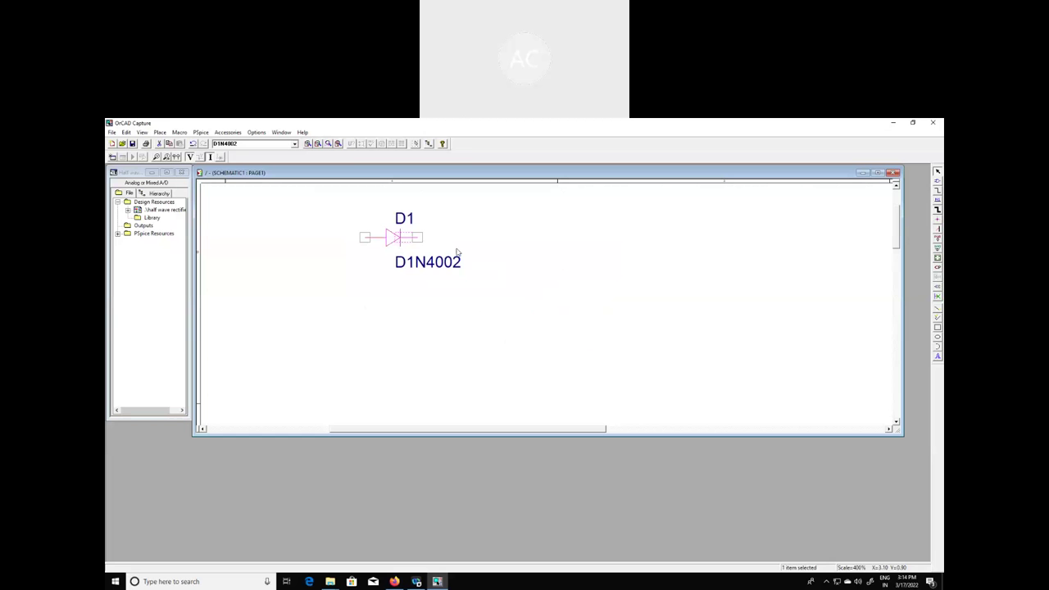
{"action": "left_click", "coordinate": [474, 247]}
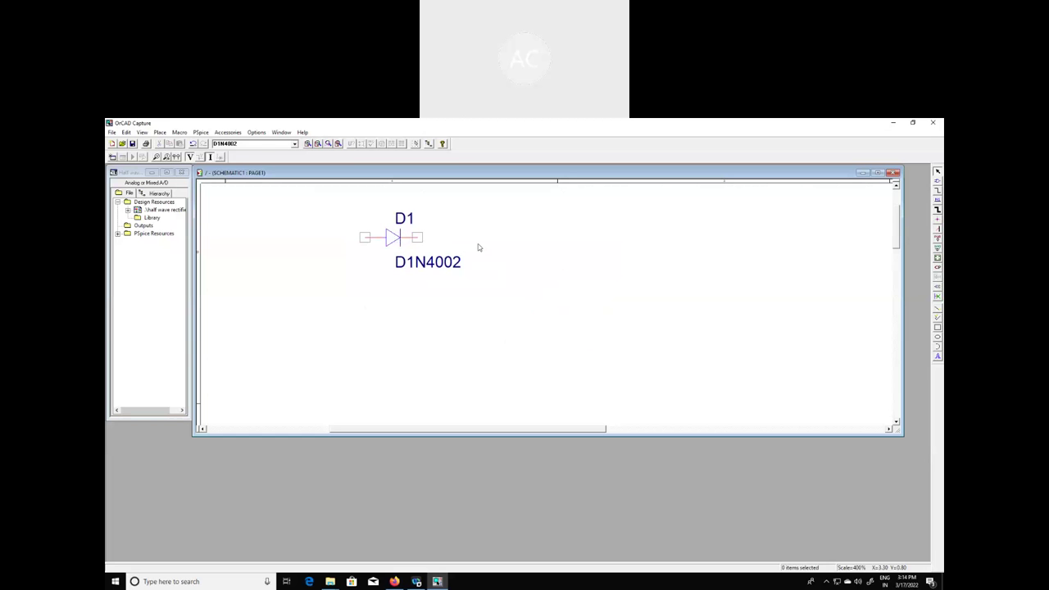
Place one resistor R from the ANALOG library to the right of and slightly below the diode, and end placement.
{"action": "left_click", "coordinate": [159, 131]}
{"action": "left_click", "coordinate": [176, 143]}
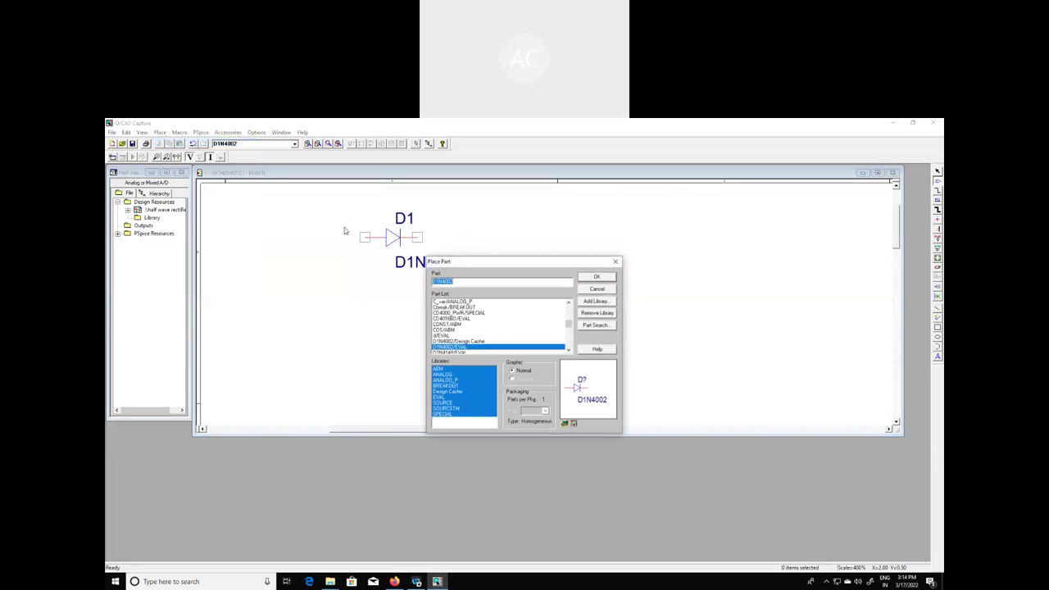
{"action": "left_click_drag", "start_coordinate": [568, 325], "coordinate": [568, 345]}
{"action": "scroll", "coordinate": [469, 329], "scroll_direction": "up", "scroll_amount": 3}
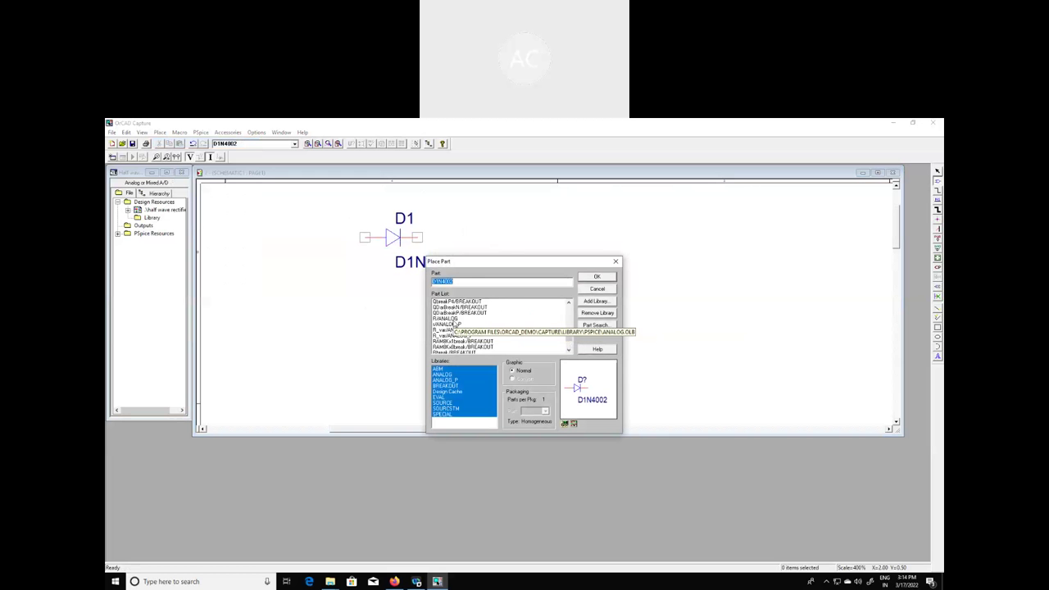
{"action": "left_click", "coordinate": [453, 319]}
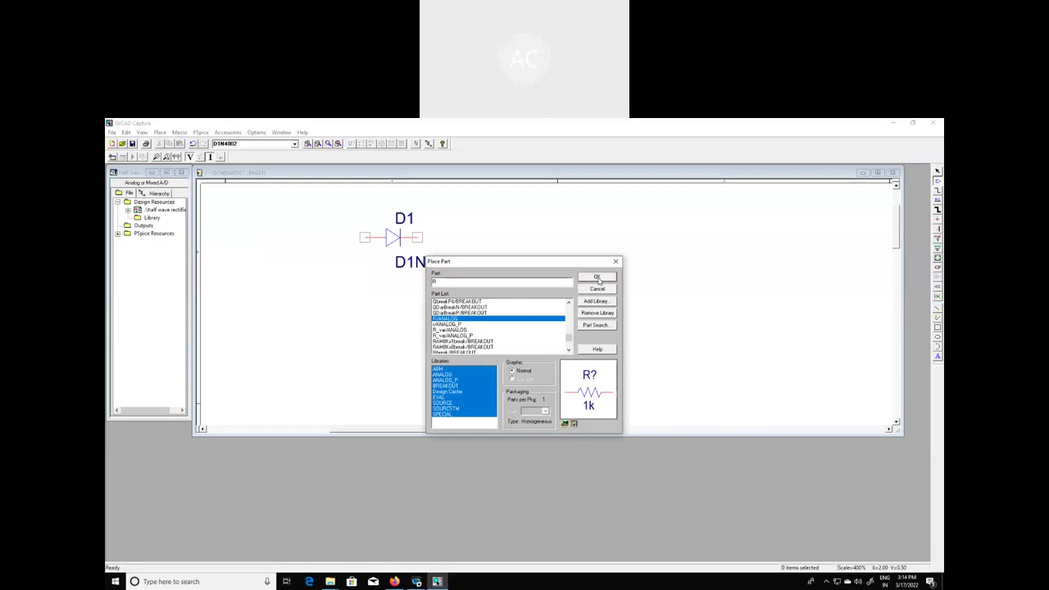
{"action": "left_click", "coordinate": [596, 277]}
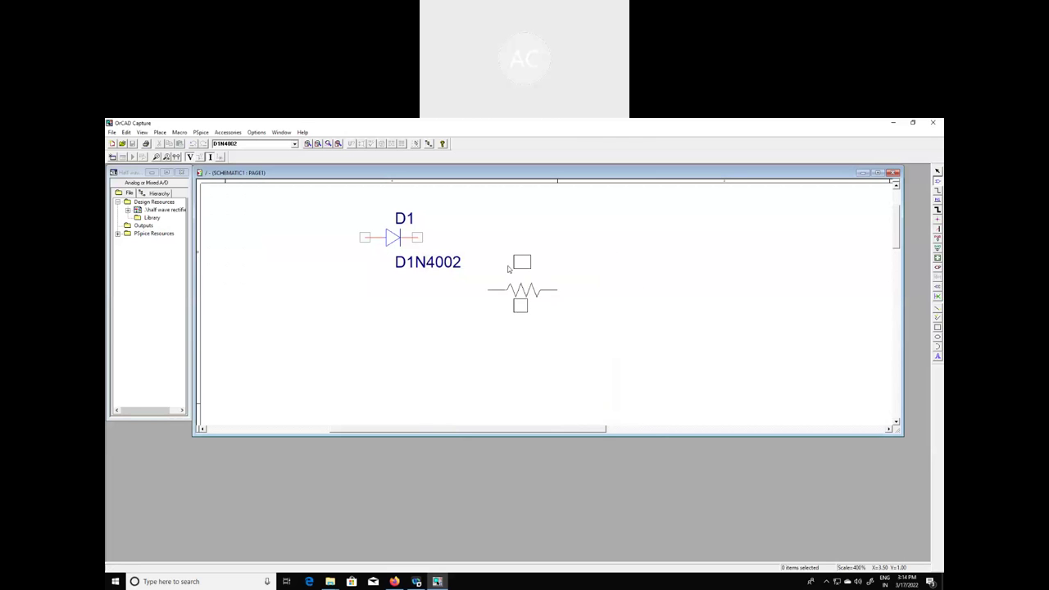
{"action": "left_click", "coordinate": [508, 269]}
{"action": "right_click", "coordinate": [508, 278]}
{"action": "left_click", "coordinate": [529, 282]}
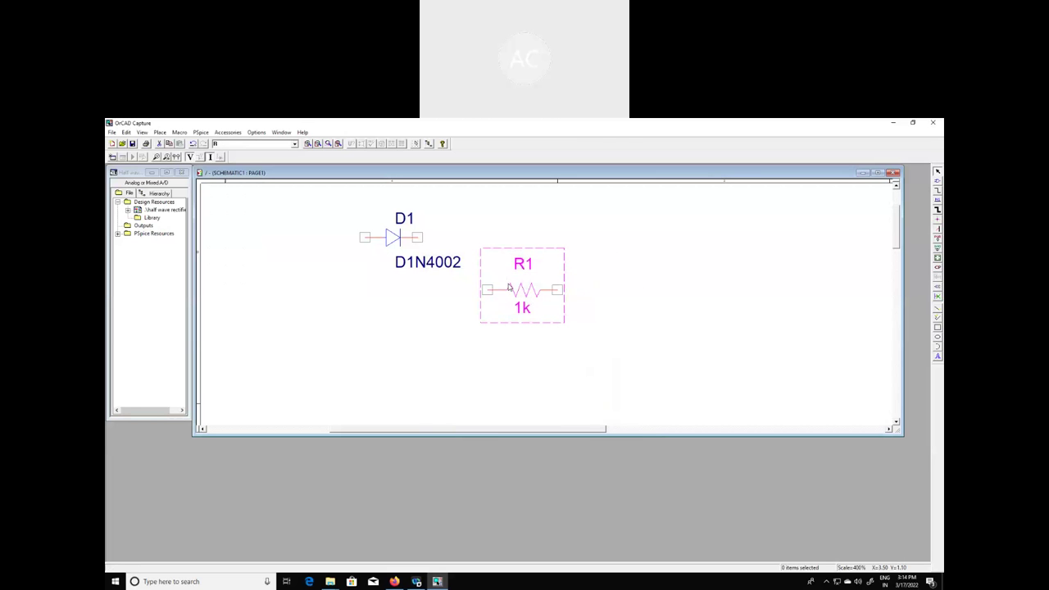
Rotate resistor R1 to vertical and move it so its upper pin lines up with the diode's pins.
{"action": "right_click", "coordinate": [509, 288]}
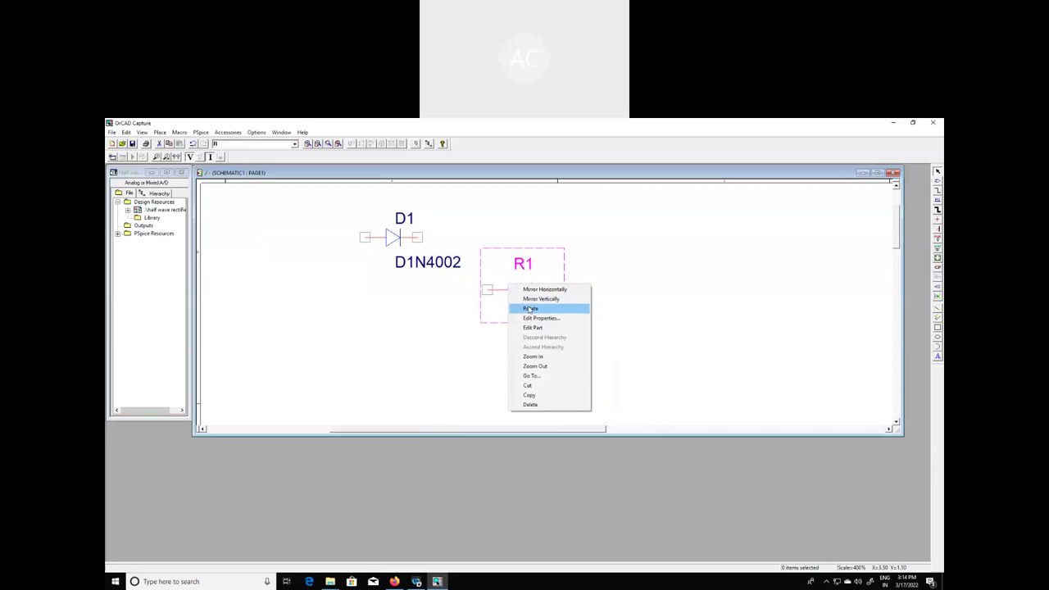
{"action": "left_click", "coordinate": [528, 308]}
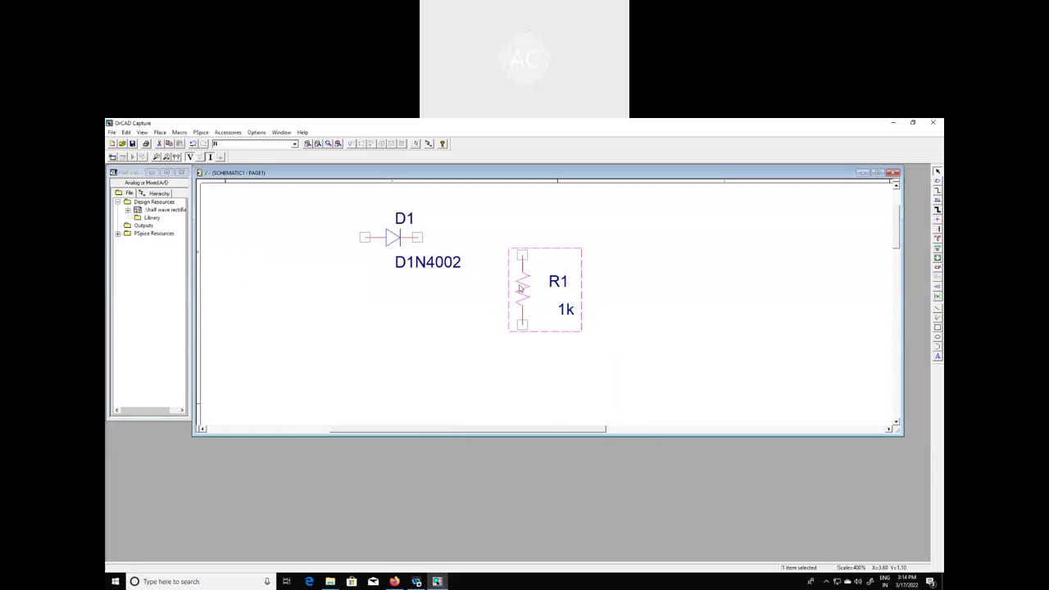
{"action": "left_click_drag", "start_coordinate": [518, 284], "coordinate": [504, 277]}
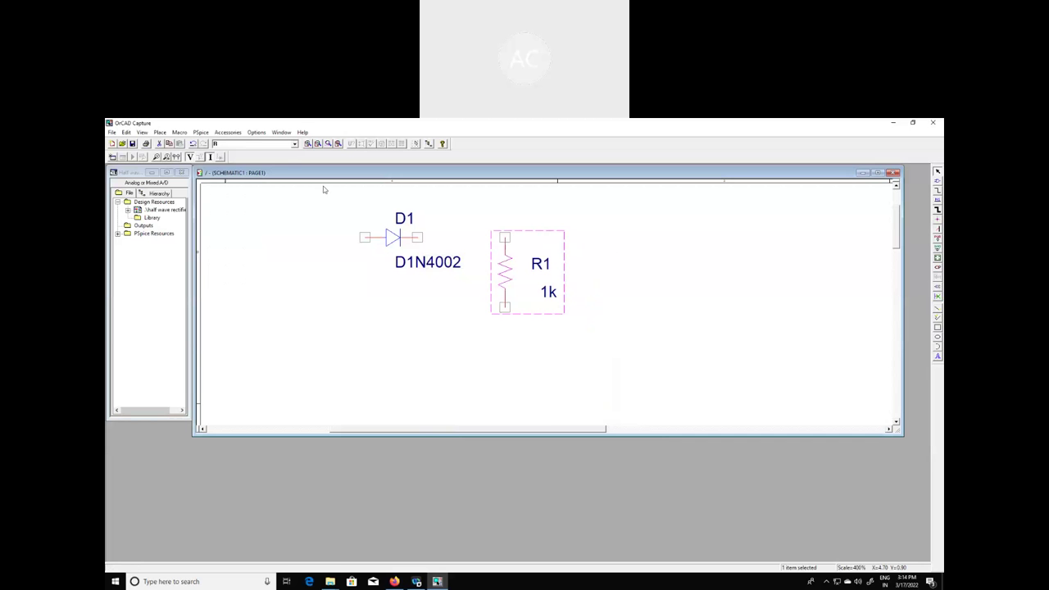
Place one VSIN source from the SOURCE library to the left of the diode, end placement and deselect it.
{"action": "left_click", "coordinate": [160, 132]}
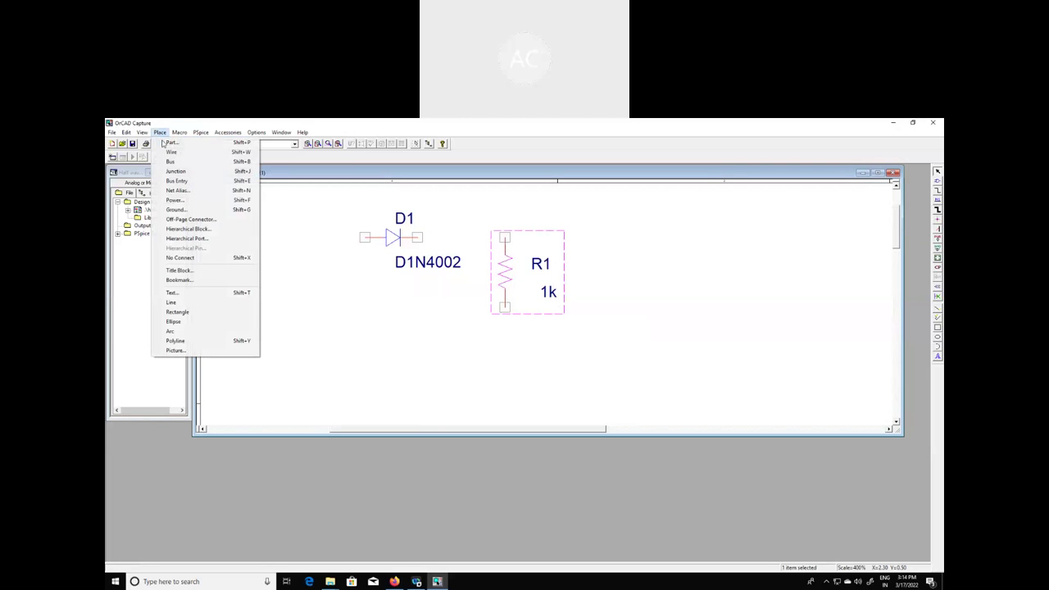
{"action": "left_click", "coordinate": [169, 143]}
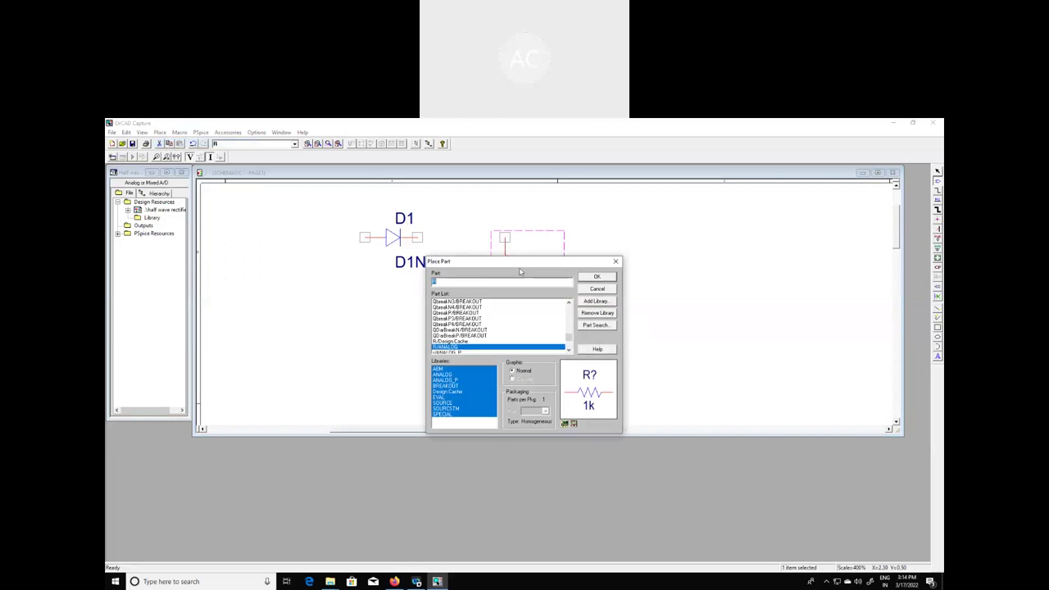
{"action": "left_click", "coordinate": [568, 351]}
{"action": "left_click", "coordinate": [569, 351]}
{"action": "left_click", "coordinate": [568, 351]}
{"action": "left_click", "coordinate": [569, 351]}
{"action": "left_click", "coordinate": [569, 350]}
{"action": "left_click", "coordinate": [569, 350]}
{"action": "left_click", "coordinate": [568, 350]}
{"action": "left_click", "coordinate": [568, 351]}
{"action": "left_click", "coordinate": [569, 351]}
{"action": "left_click", "coordinate": [569, 350]}
{"action": "left_click", "coordinate": [569, 350]}
{"action": "left_click", "coordinate": [569, 350]}
{"action": "left_click", "coordinate": [569, 350]}
{"action": "left_click", "coordinate": [568, 351]}
{"action": "left_click", "coordinate": [568, 351]}
{"action": "left_click", "coordinate": [569, 351]}
{"action": "left_click", "coordinate": [569, 350]}
{"action": "left_click", "coordinate": [569, 351]}
{"action": "left_click", "coordinate": [568, 350]}
{"action": "left_click", "coordinate": [569, 351]}
{"action": "left_click", "coordinate": [569, 350]}
{"action": "left_click", "coordinate": [568, 350]}
{"action": "left_click", "coordinate": [568, 350]}
{"action": "left_click", "coordinate": [569, 350]}
{"action": "left_click", "coordinate": [568, 350]}
{"action": "left_click", "coordinate": [569, 350]}
{"action": "left_click", "coordinate": [568, 350]}
{"action": "left_click", "coordinate": [568, 351]}
{"action": "left_click", "coordinate": [568, 350]}
{"action": "left_click", "coordinate": [568, 351]}
{"action": "left_click", "coordinate": [568, 351]}
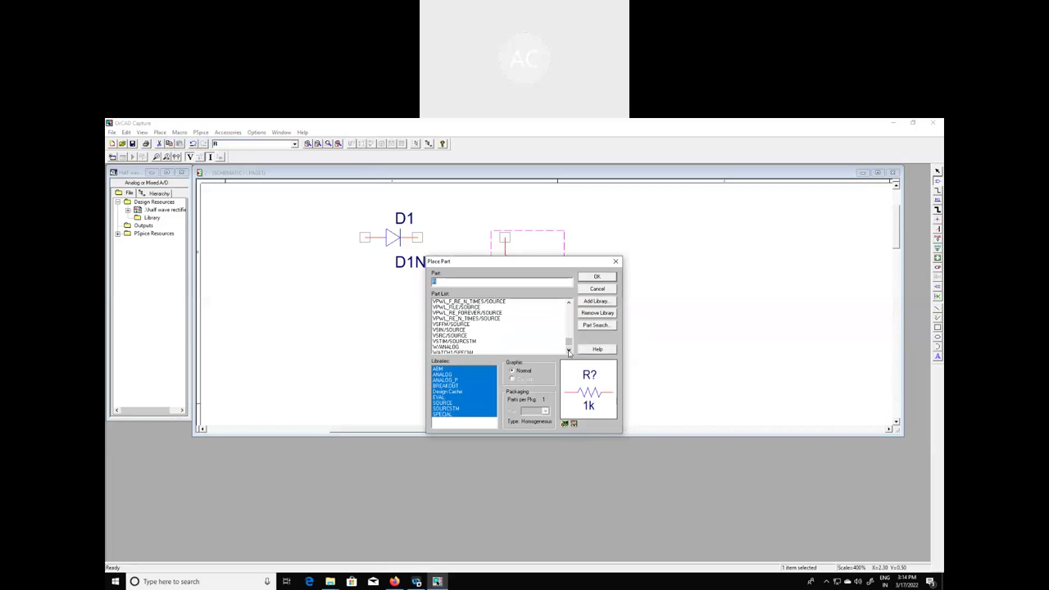
{"action": "left_click", "coordinate": [451, 331]}
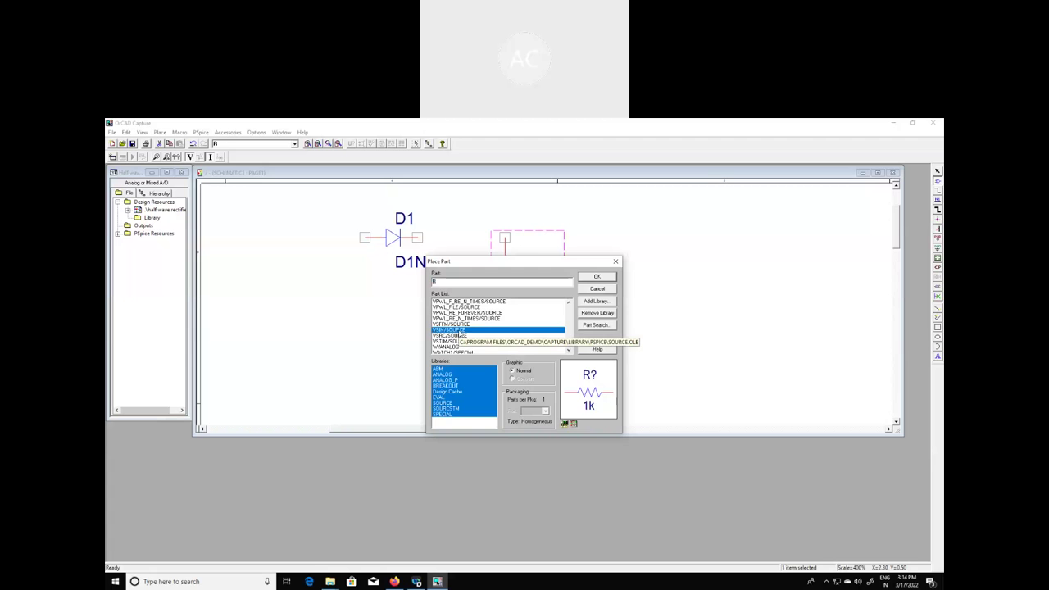
{"action": "left_click", "coordinate": [597, 277]}
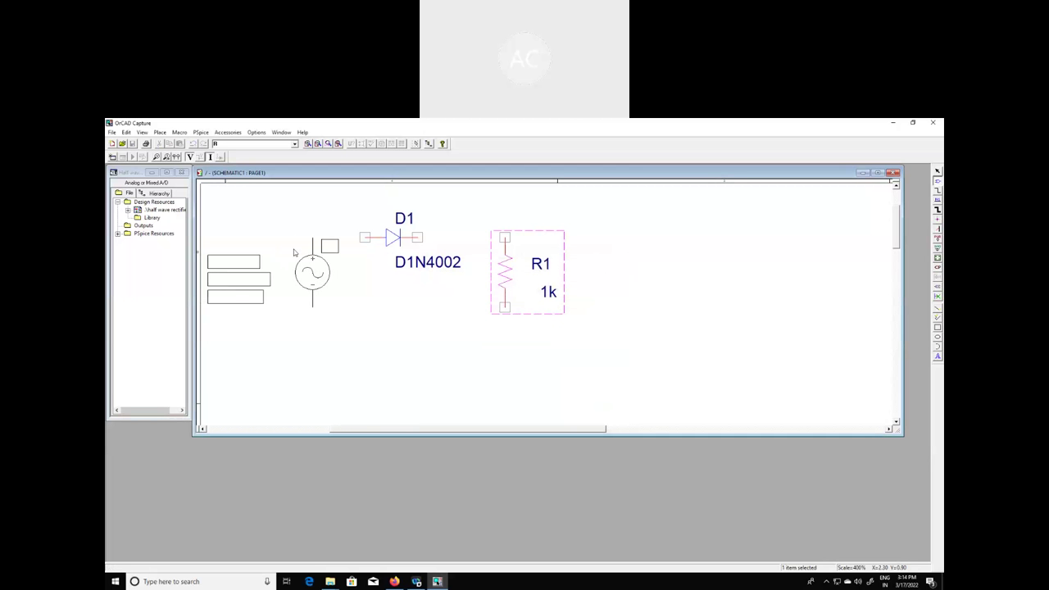
{"action": "left_click", "coordinate": [293, 250]}
{"action": "right_click", "coordinate": [293, 249]}
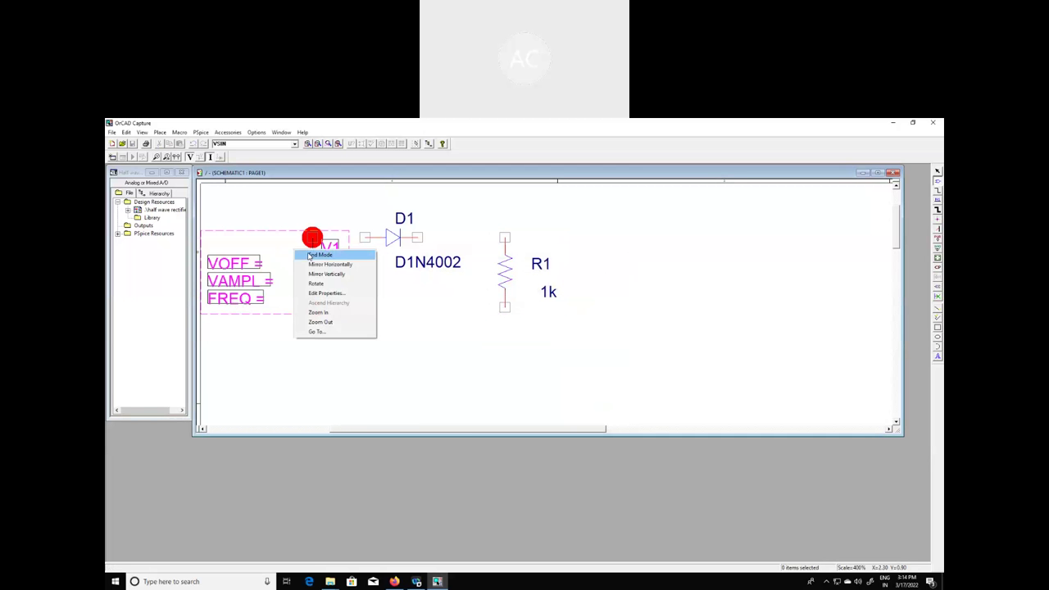
{"action": "left_click", "coordinate": [310, 255]}
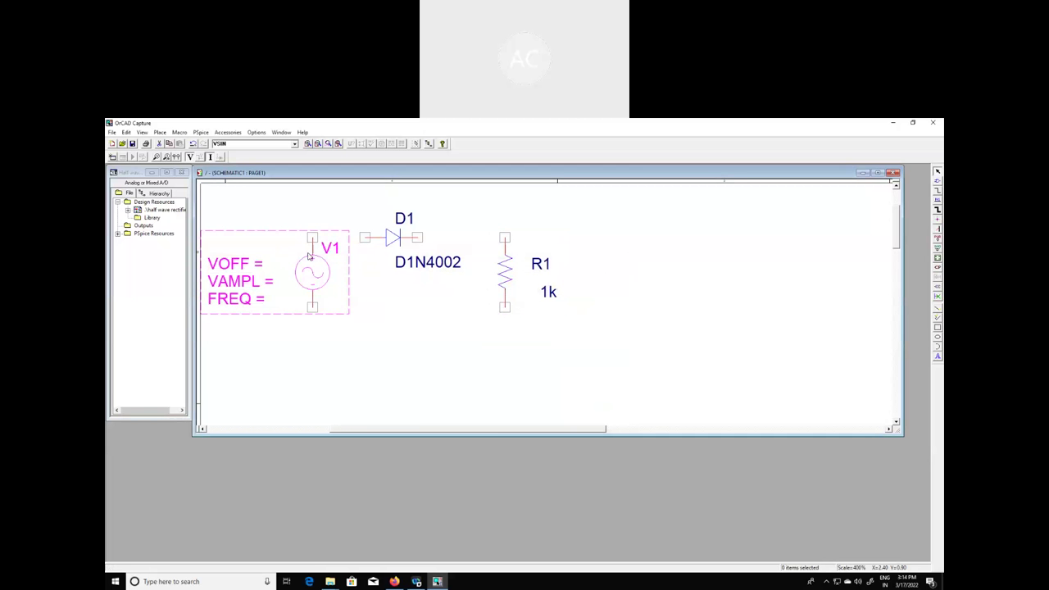
{"action": "left_click", "coordinate": [394, 295]}
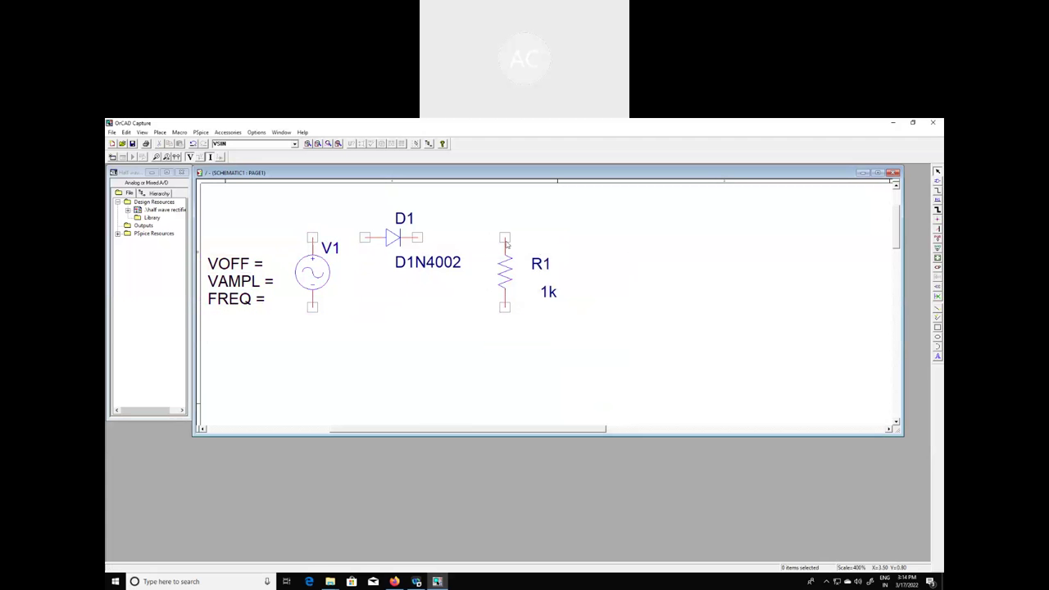
Examine the pin properties of diode D1 and resistor R1 to check the pin number at each end.
{"action": "double_click", "coordinate": [365, 239]}
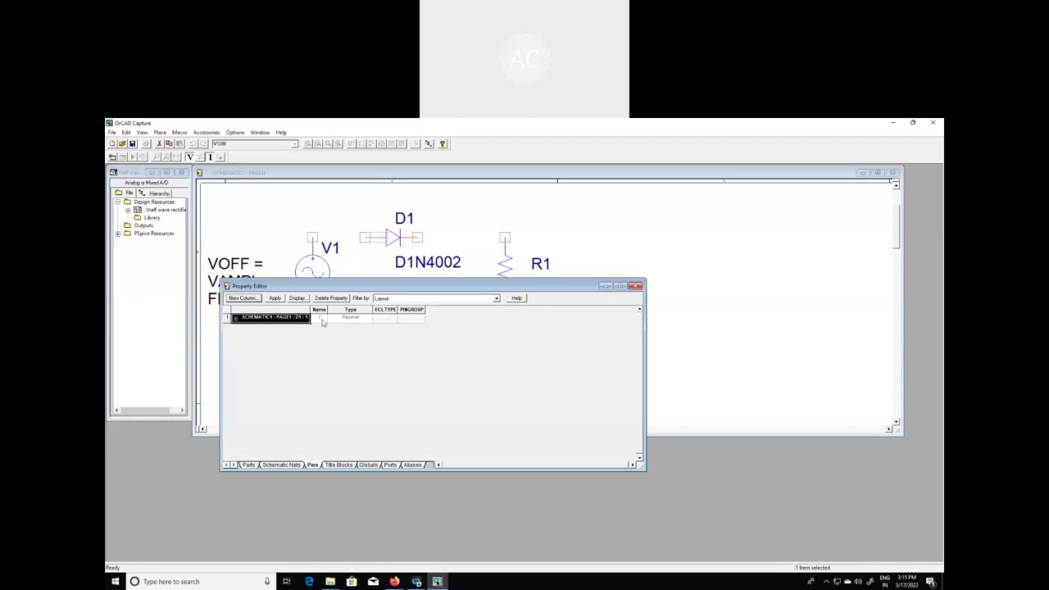
{"action": "left_click", "coordinate": [642, 287]}
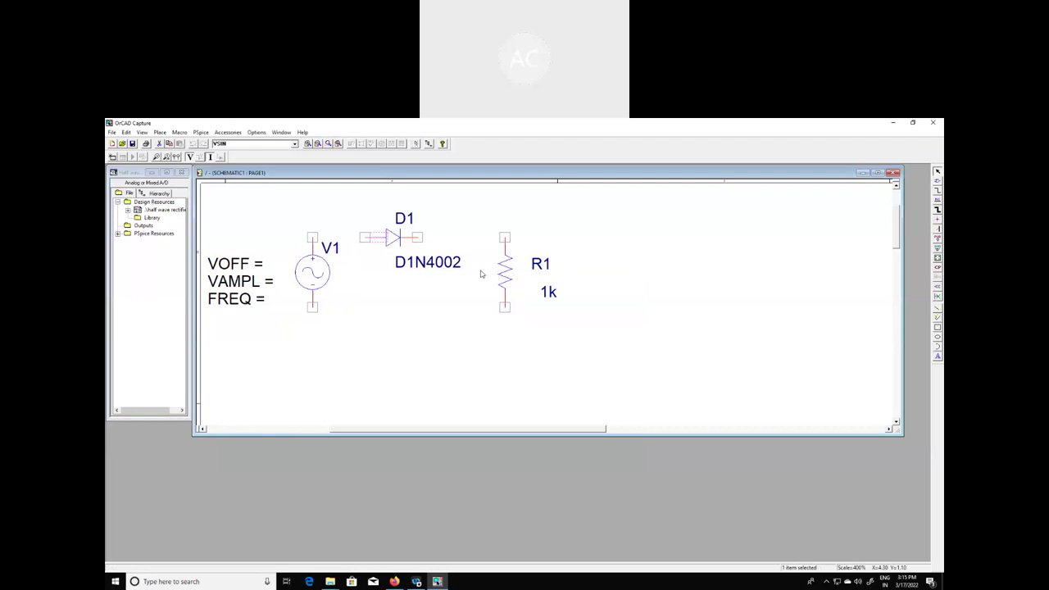
{"action": "double_click", "coordinate": [416, 240]}
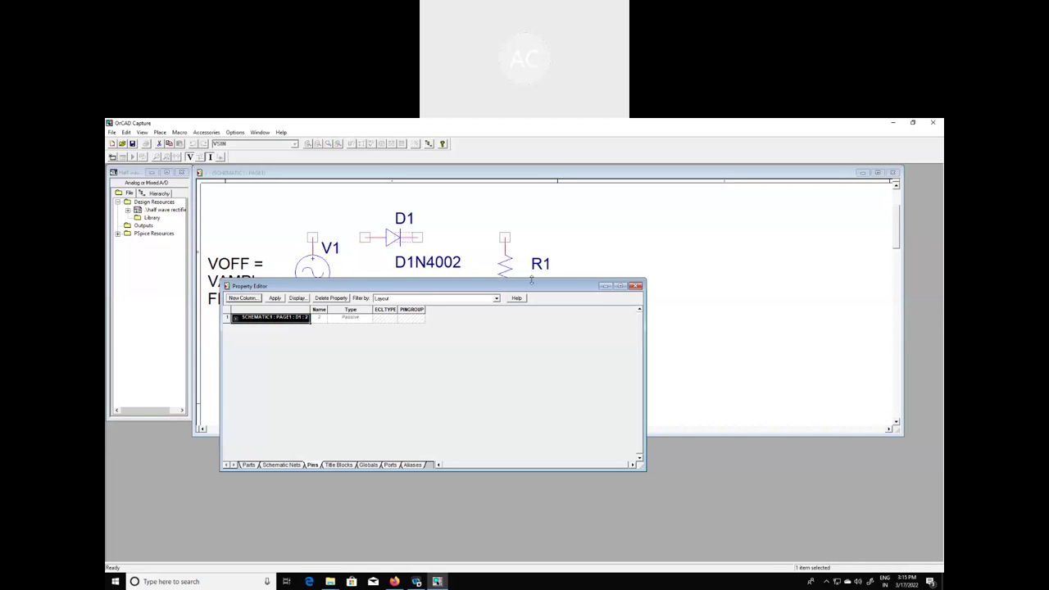
{"action": "left_click", "coordinate": [636, 287]}
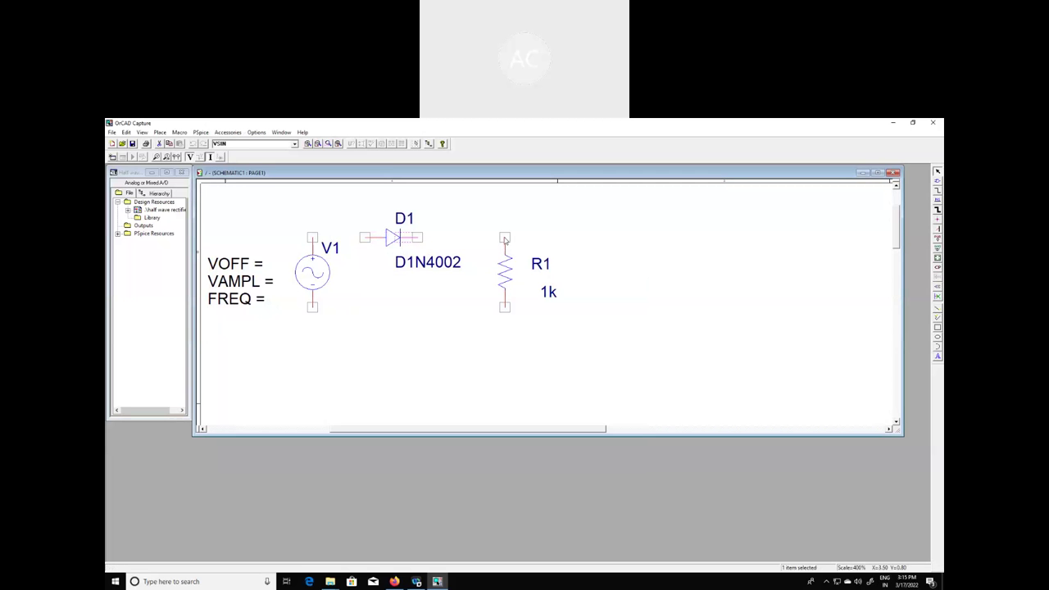
{"action": "double_click", "coordinate": [505, 239]}
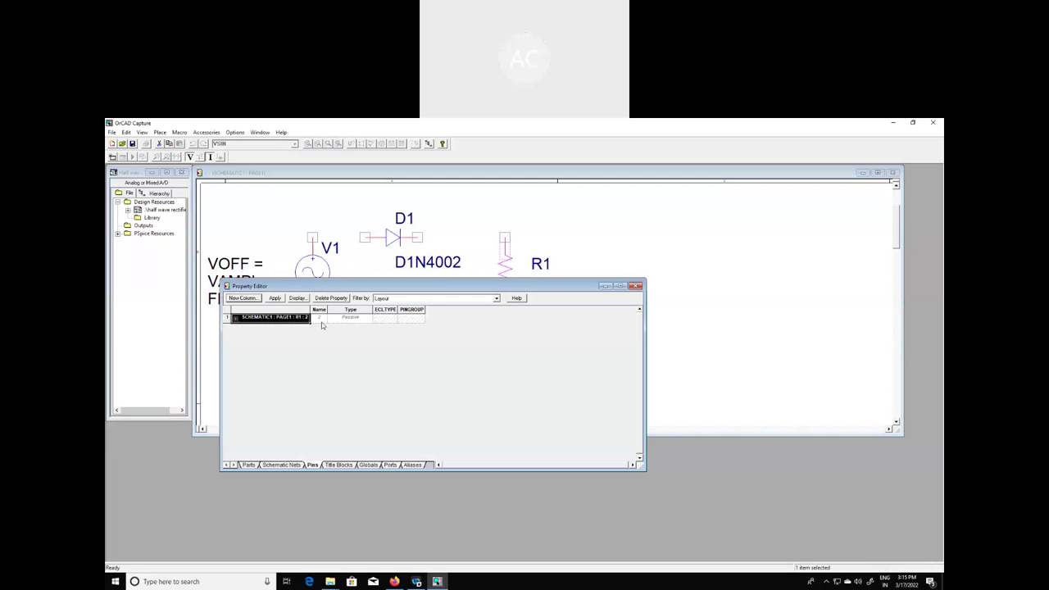
{"action": "left_click", "coordinate": [636, 285]}
{"action": "double_click", "coordinate": [505, 309]}
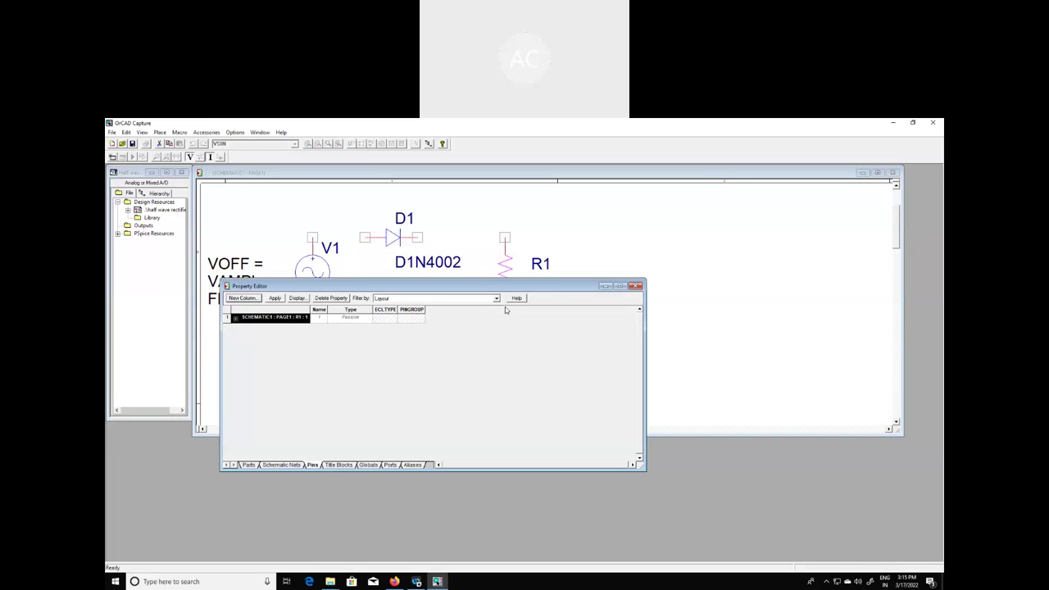
{"action": "left_click", "coordinate": [636, 286]}
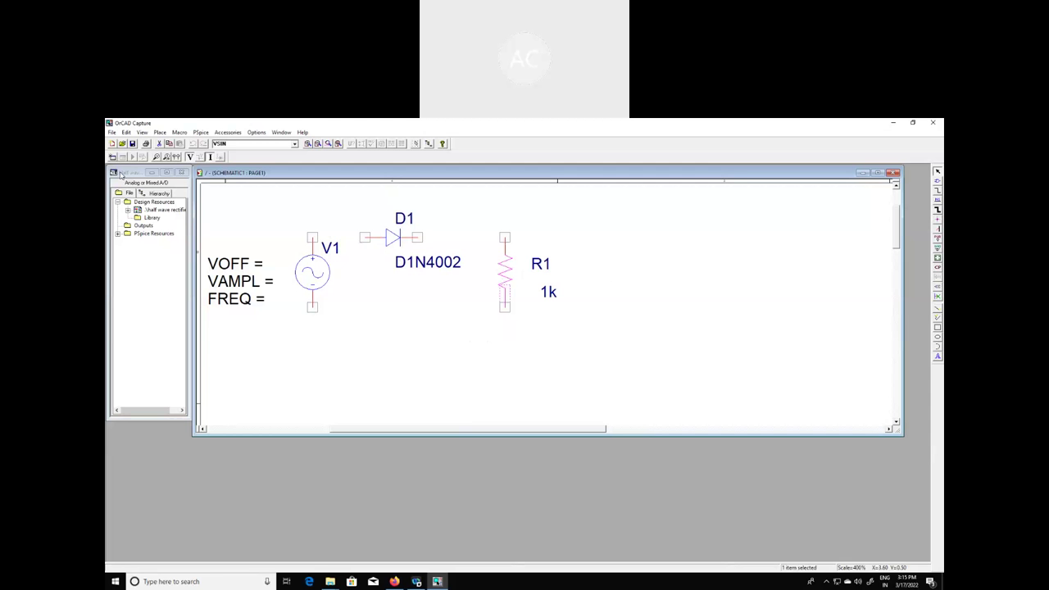
Wire V1, D1 and R1 into a closed series loop, joining the upper pins through the diode and the lower pins directly.
{"action": "left_click", "coordinate": [161, 132]}
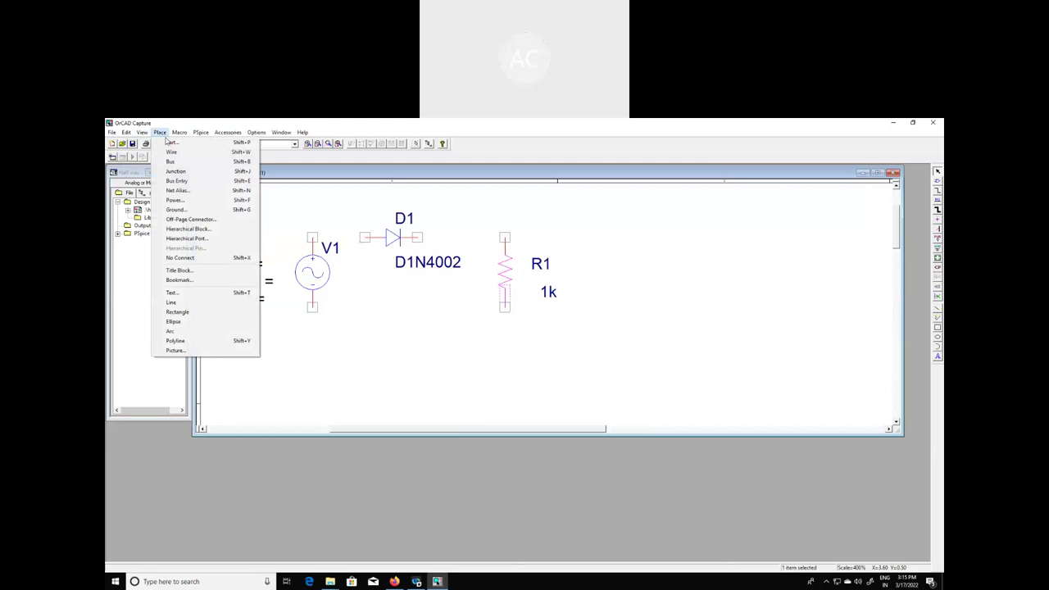
{"action": "left_click", "coordinate": [292, 212]}
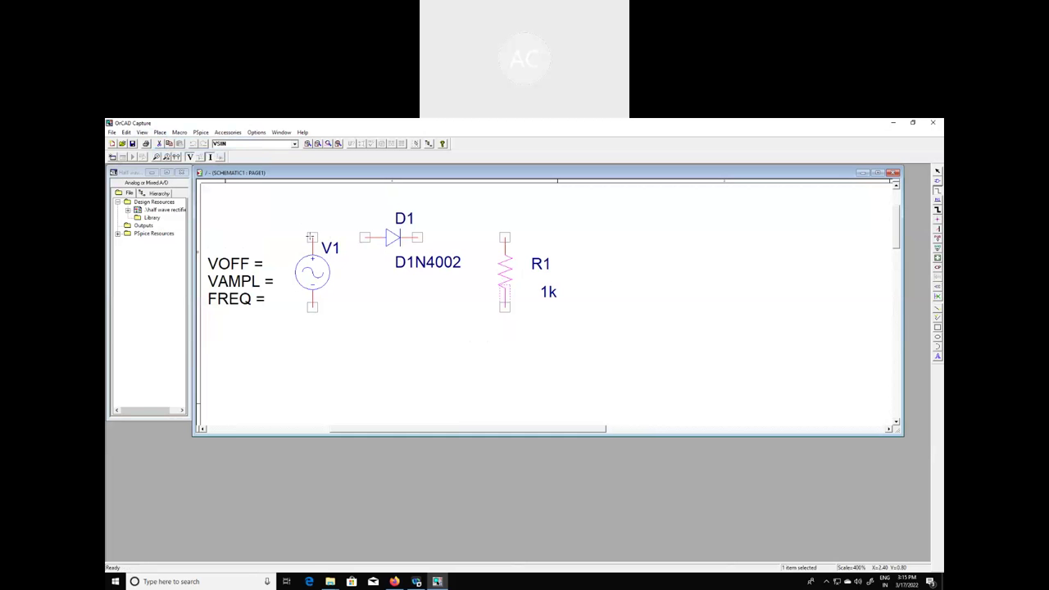
{"action": "left_click", "coordinate": [160, 132]}
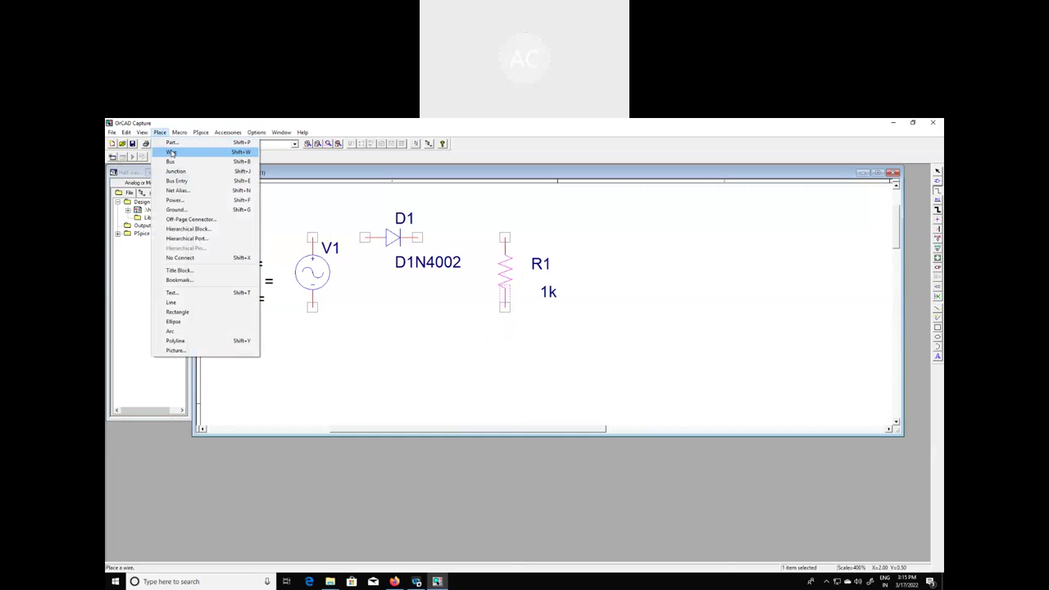
{"action": "left_click", "coordinate": [171, 152]}
{"action": "left_click", "coordinate": [311, 238]}
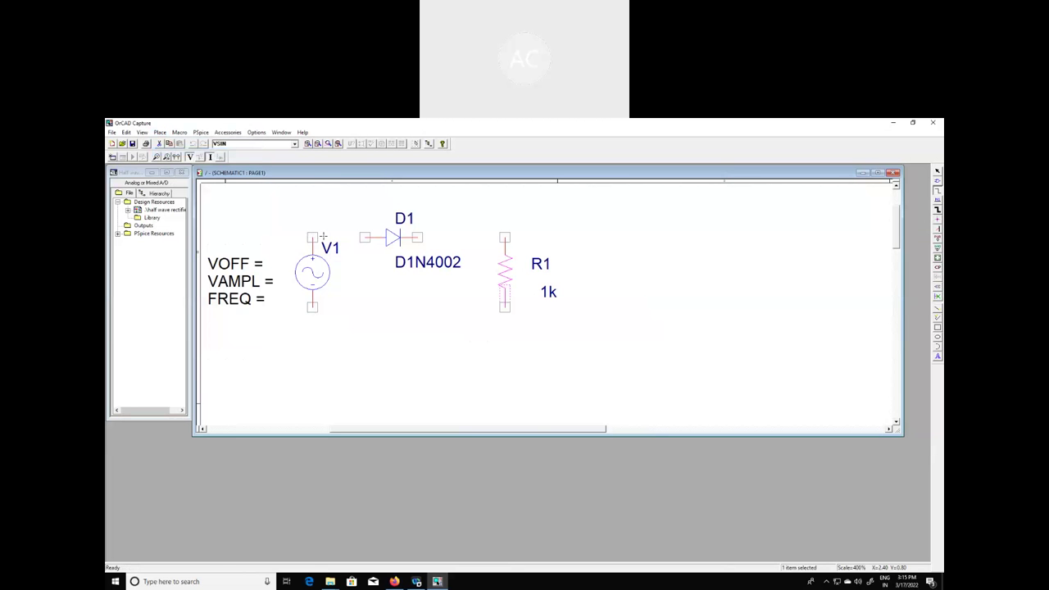
{"action": "left_click", "coordinate": [365, 237]}
{"action": "left_click", "coordinate": [416, 237]}
{"action": "left_click", "coordinate": [504, 238]}
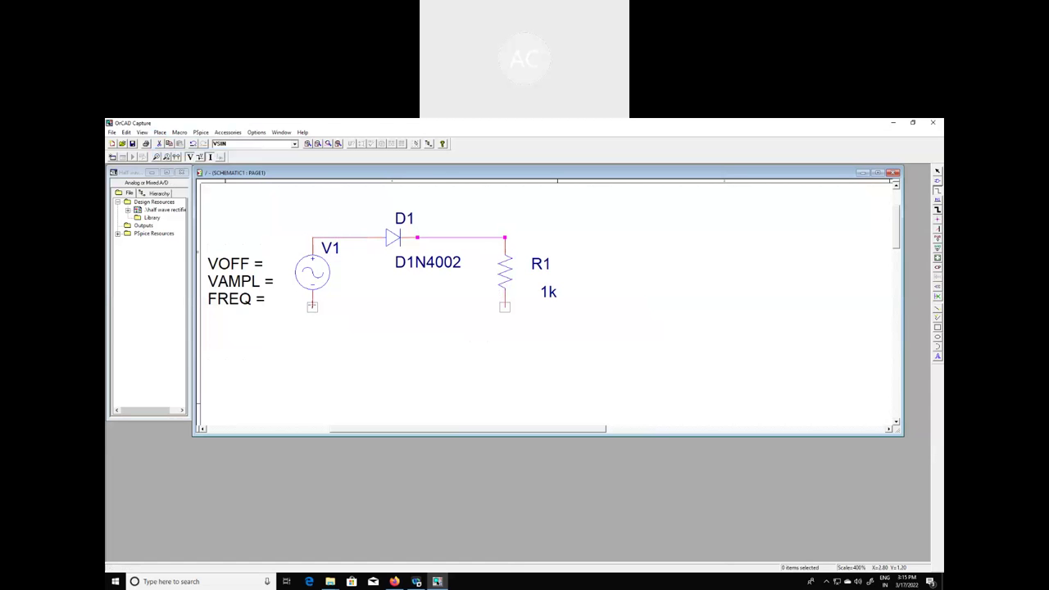
{"action": "left_click", "coordinate": [313, 307]}
{"action": "left_click", "coordinate": [503, 307]}
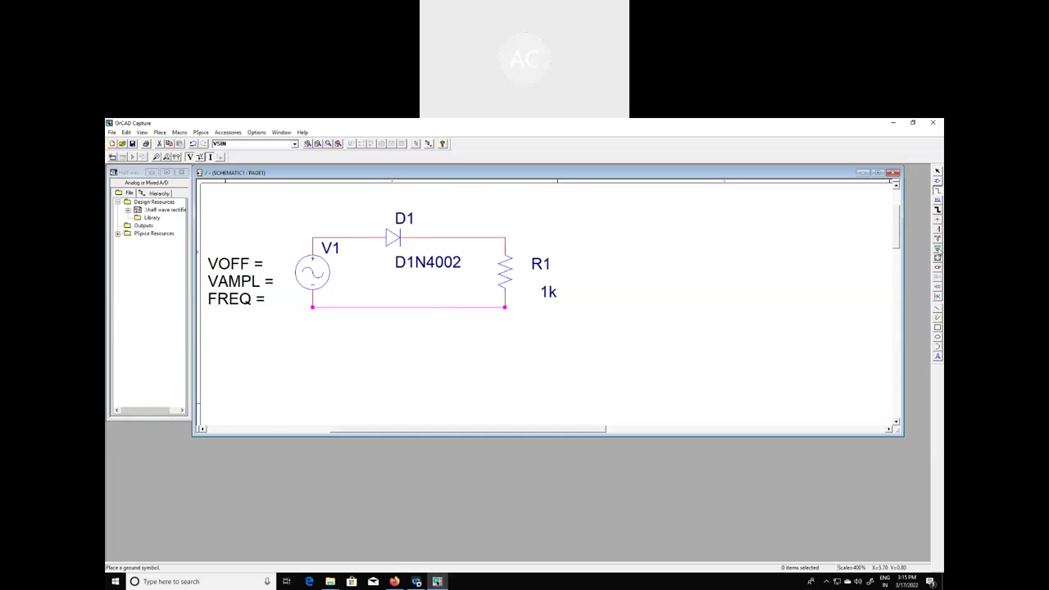
Place a GND symbol from the CAPSYM library on the lower wire between V1 and R1, and end placement.
{"action": "left_click", "coordinate": [937, 255]}
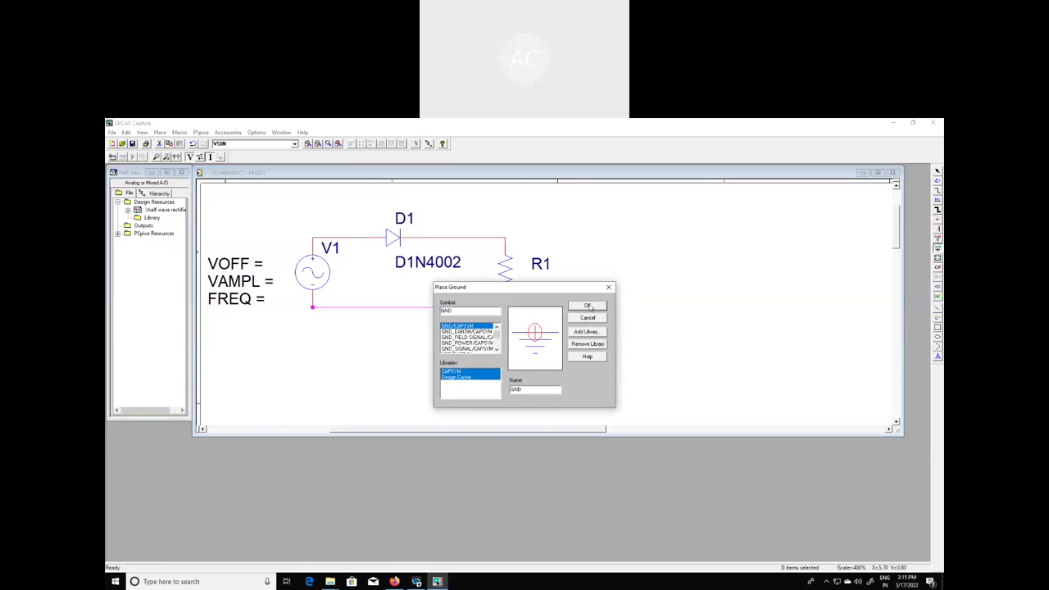
{"action": "left_click", "coordinate": [588, 307]}
{"action": "left_click", "coordinate": [399, 331]}
{"action": "right_click", "coordinate": [403, 321]}
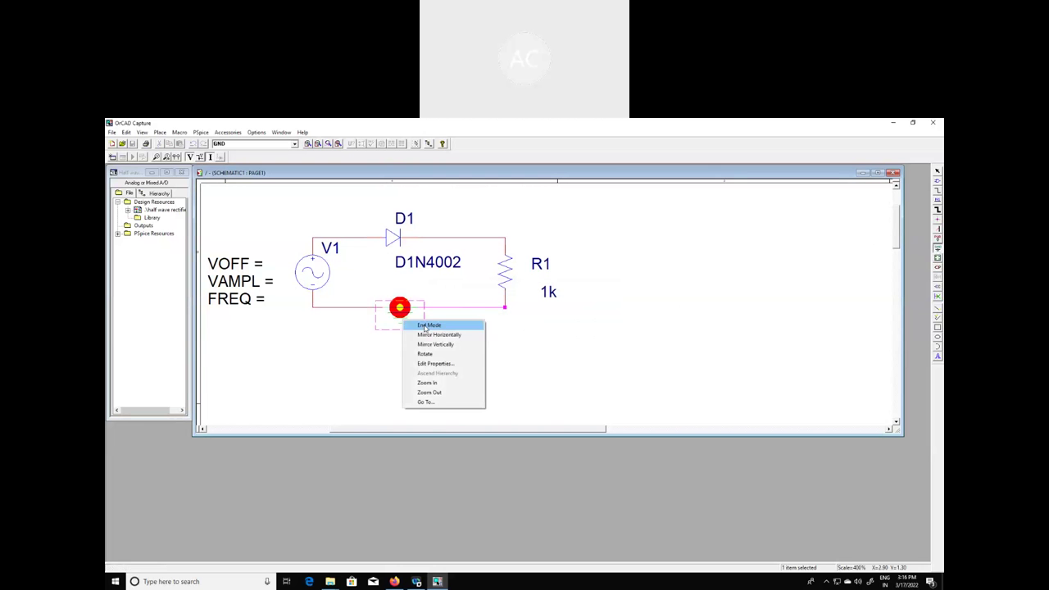
{"action": "left_click", "coordinate": [426, 326]}
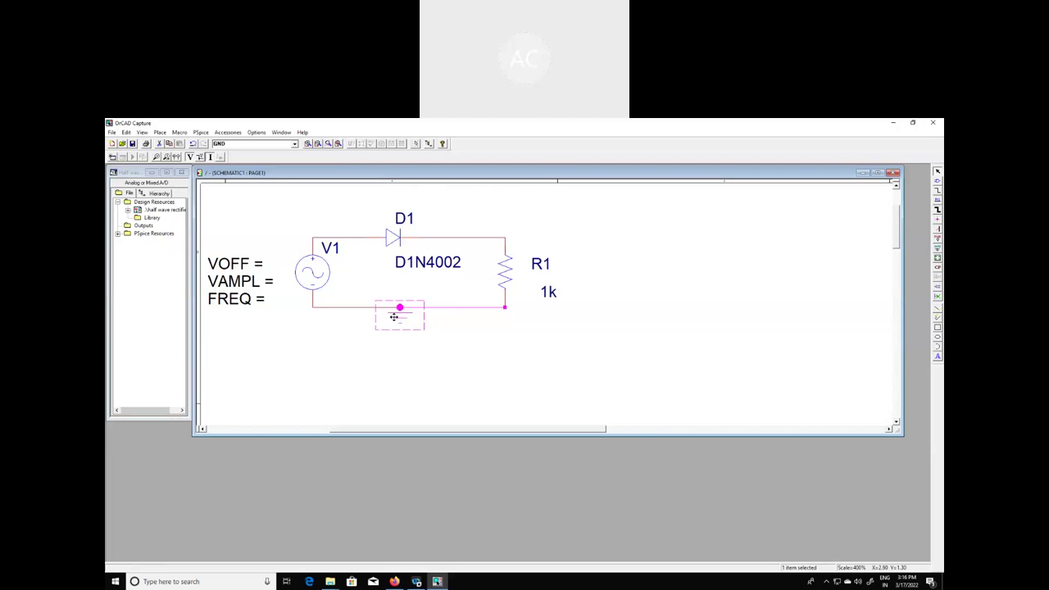
Open the ground symbol's Name property for editing, close its properties and save the design.
{"action": "double_click", "coordinate": [394, 316]}
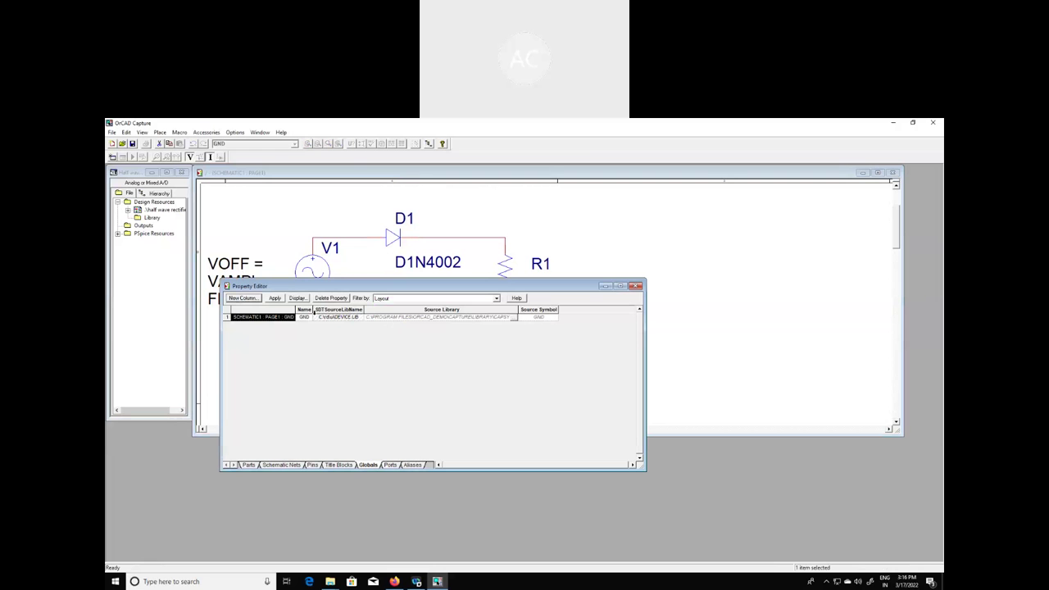
{"action": "left_click", "coordinate": [309, 317]}
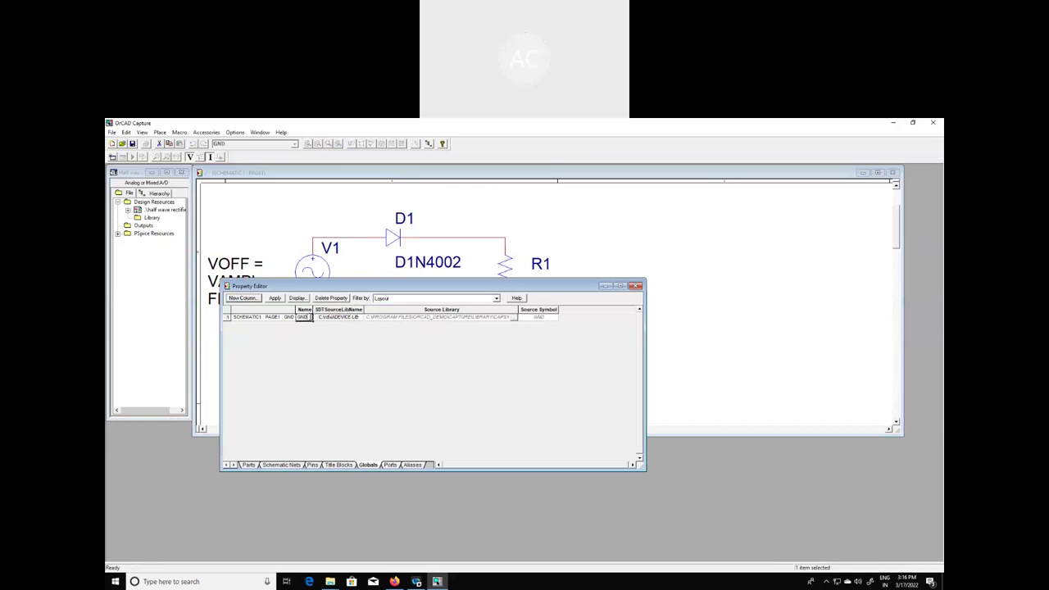
{"action": "left_click", "coordinate": [308, 317]}
{"action": "left_click", "coordinate": [635, 286]}
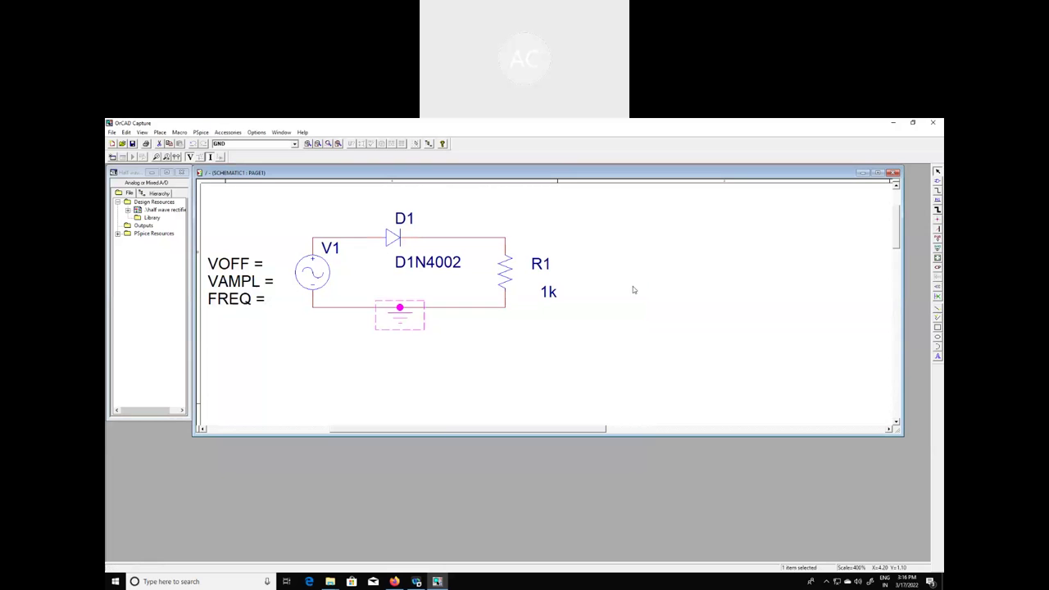
{"action": "left_click", "coordinate": [618, 297]}
{"action": "left_click", "coordinate": [132, 144]}
Set source V1's offset VOFF to 0v and its amplitude VAMPL to 5v.
{"action": "double_click", "coordinate": [261, 267]}
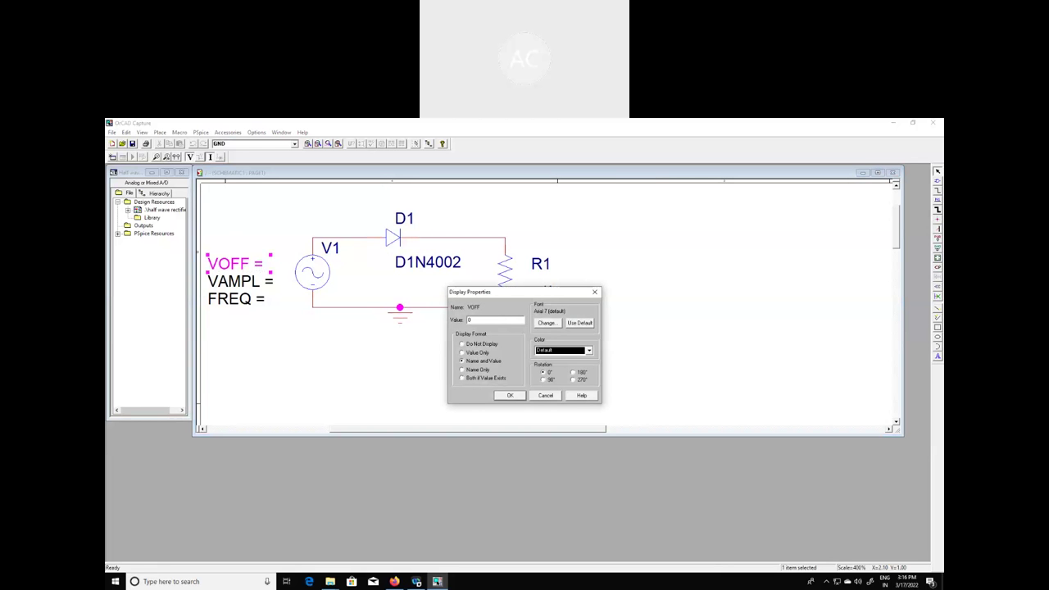
{"action": "left_click", "coordinate": [509, 396]}
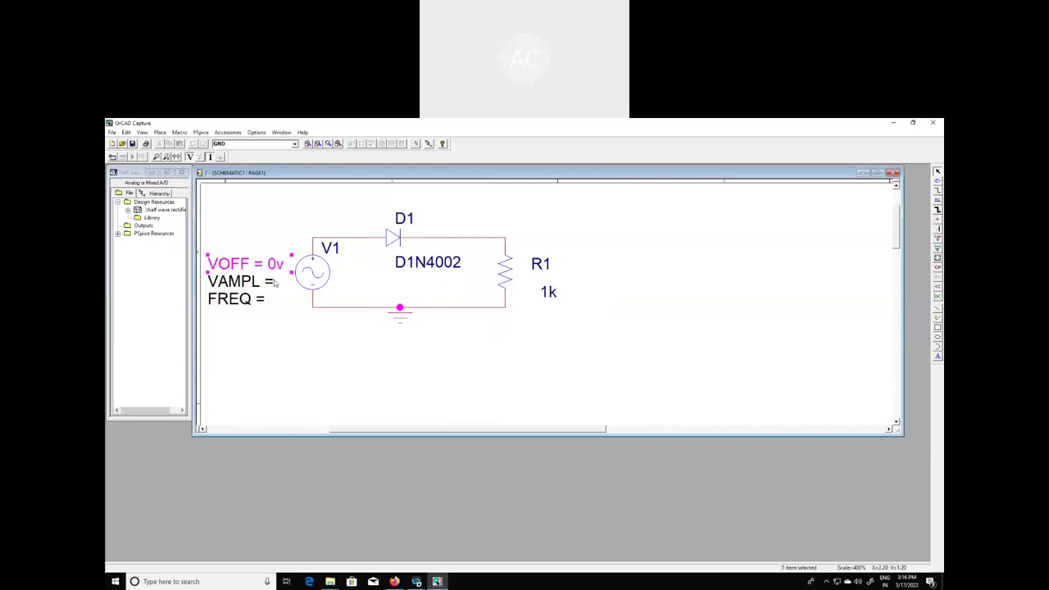
{"action": "double_click", "coordinate": [276, 282]}
{"action": "type", "text": "5v"}
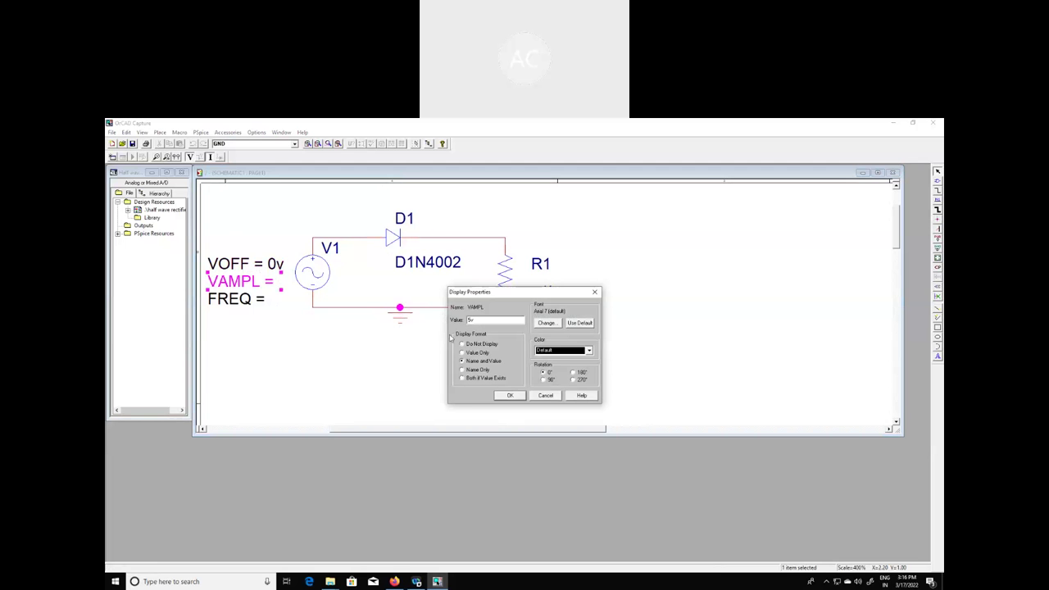
{"action": "left_click", "coordinate": [509, 396]}
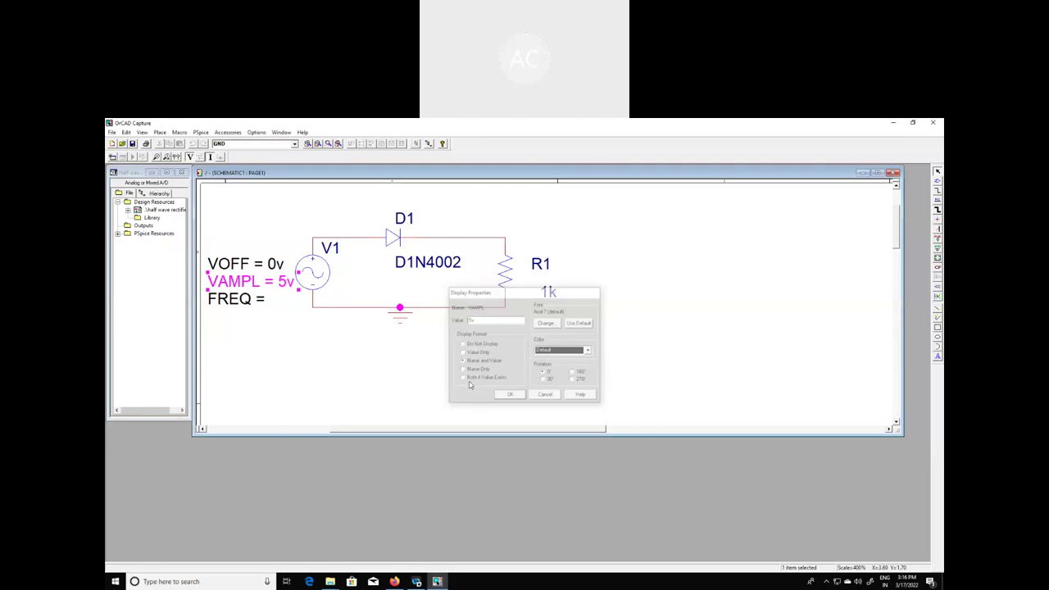
Set source V1's frequency FREQ to 1k and save the design.
{"action": "double_click", "coordinate": [262, 302]}
{"action": "type", "text": "1k"}
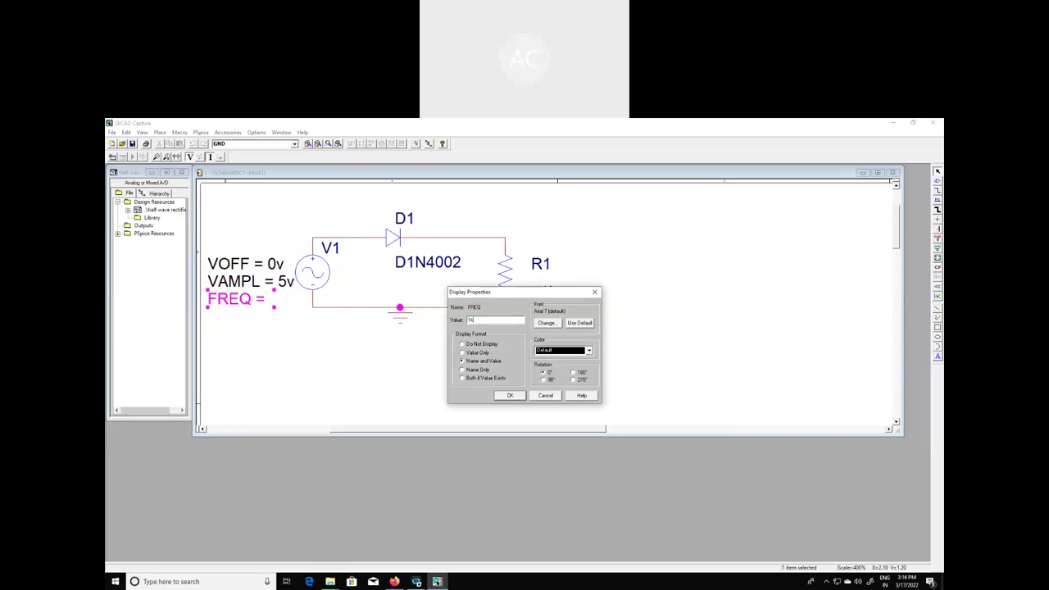
{"action": "left_click", "coordinate": [510, 396]}
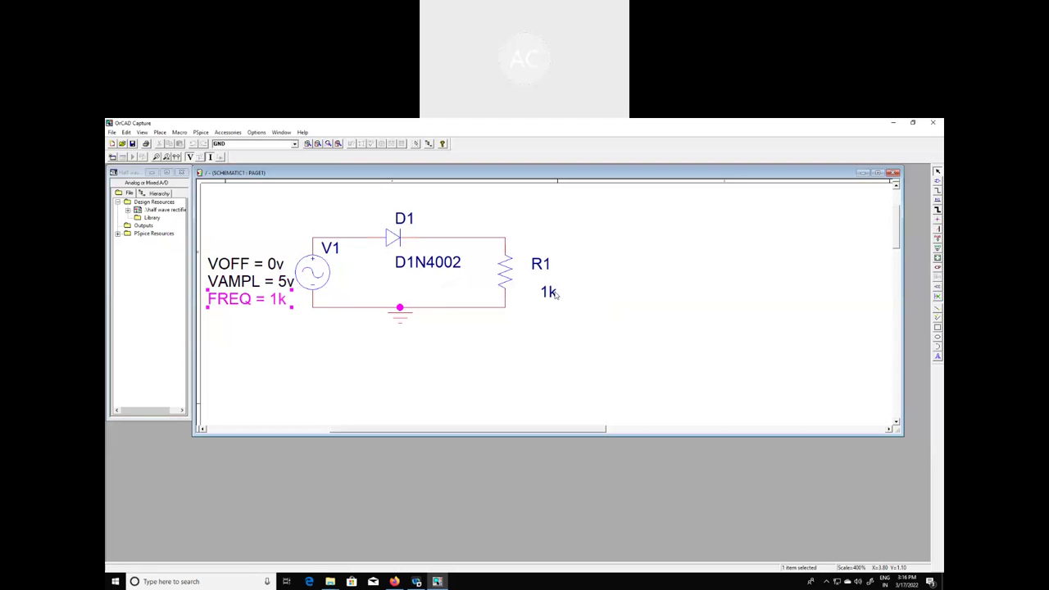
{"action": "left_click", "coordinate": [131, 144]}
Create a new PSpice simulation profile named Half wave rectifier.
{"action": "left_click", "coordinate": [201, 134]}
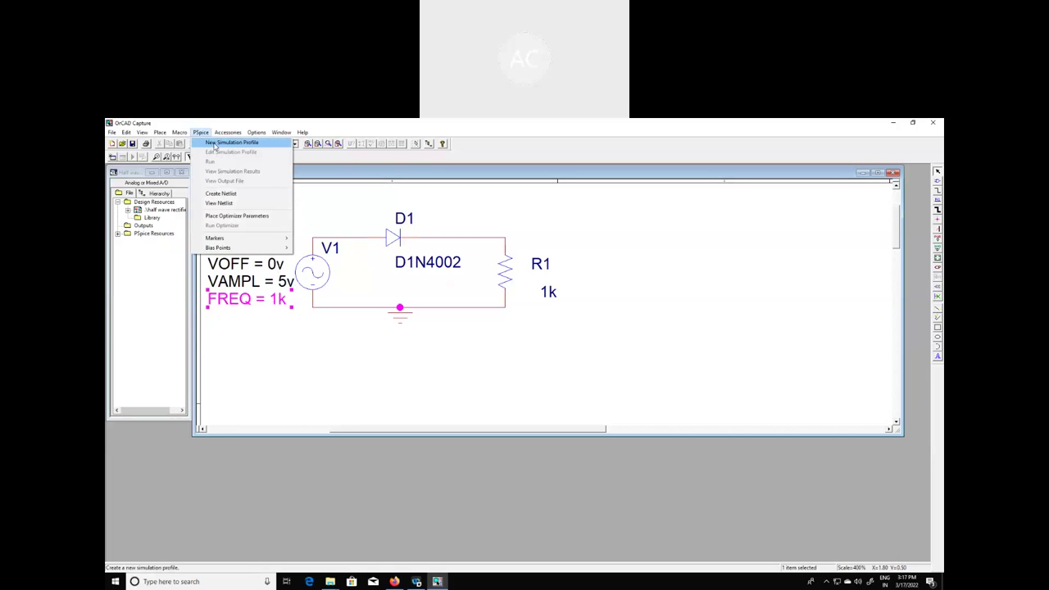
{"action": "left_click", "coordinate": [216, 142]}
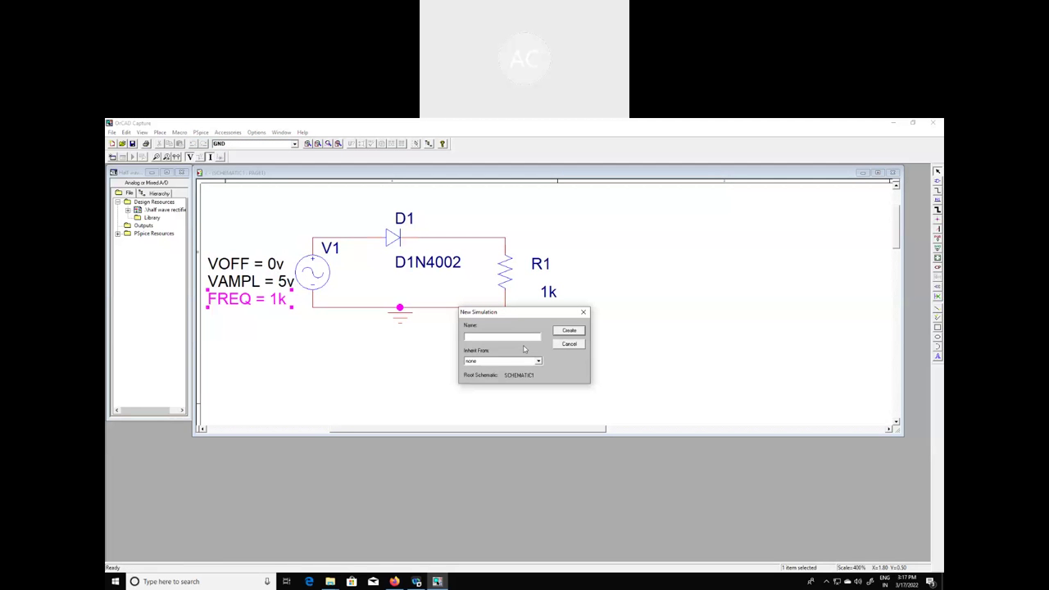
{"action": "type", "text": "Half wave rectifier"}
{"action": "left_click", "coordinate": [569, 331]}
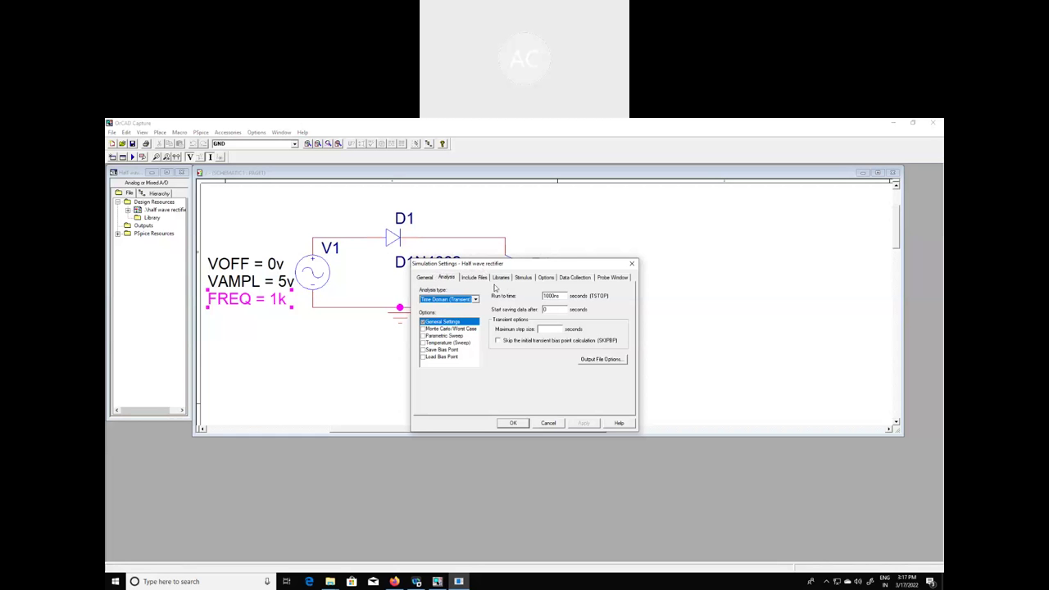
Set the transient analysis run time to 10ms and the maximum step size to 0.01ms, and apply the simulation settings.
{"action": "left_click_drag", "start_coordinate": [509, 268], "coordinate": [643, 240]}
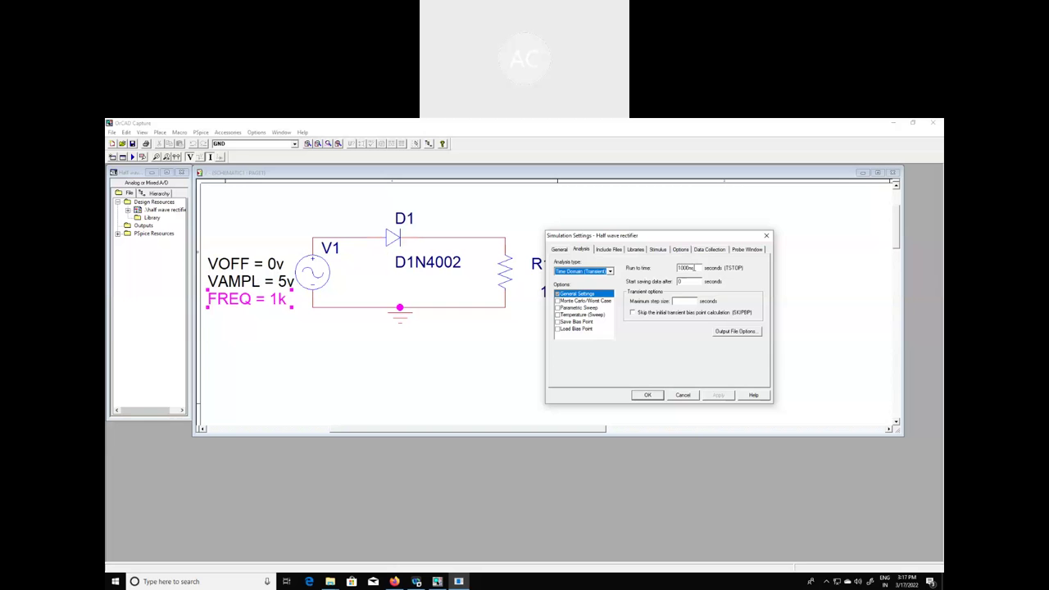
{"action": "left_click", "coordinate": [694, 267]}
{"action": "key", "text": "BackSpace"}
{"action": "key", "text": "BackSpace"}
{"action": "key", "text": "BackSpace"}
{"action": "key", "text": "BackSpace"}
{"action": "type", "text": "1"}
{"action": "left_click", "coordinate": [683, 300]}
{"action": "type", "text": "0.01"}
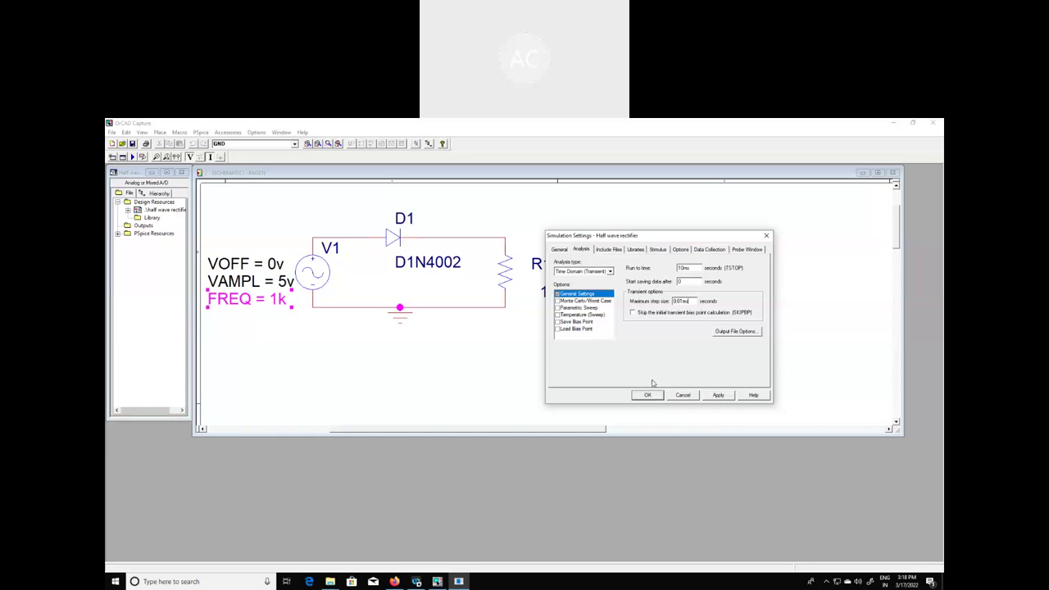
{"action": "left_click", "coordinate": [709, 397]}
{"action": "left_click", "coordinate": [647, 395]}
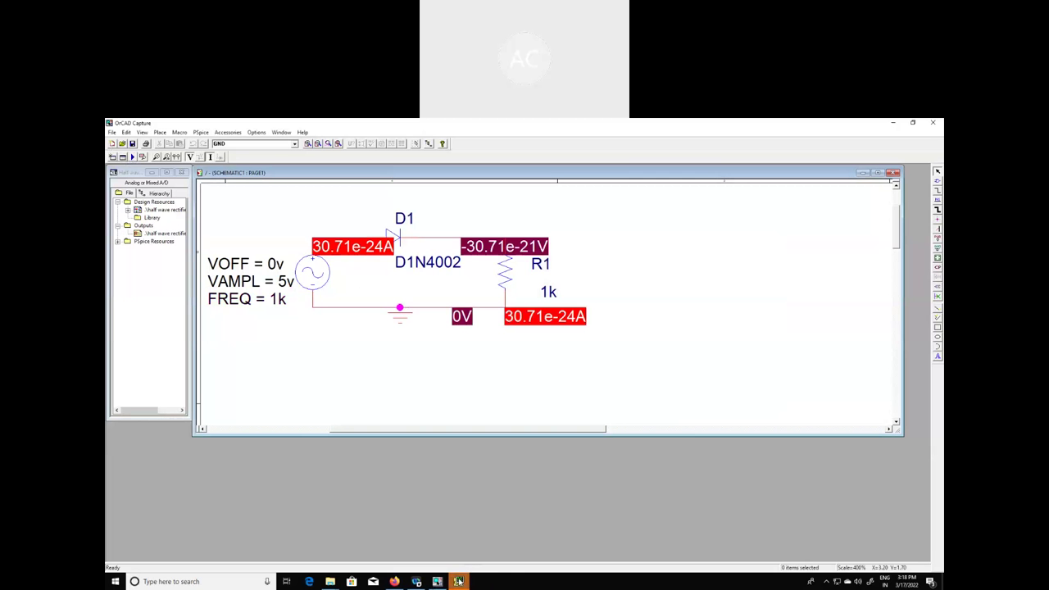
Switch to the PSpice A/D results window and add the V(R1:1) trace to the plot.
{"action": "mouse_move", "coordinate": [458, 581]}
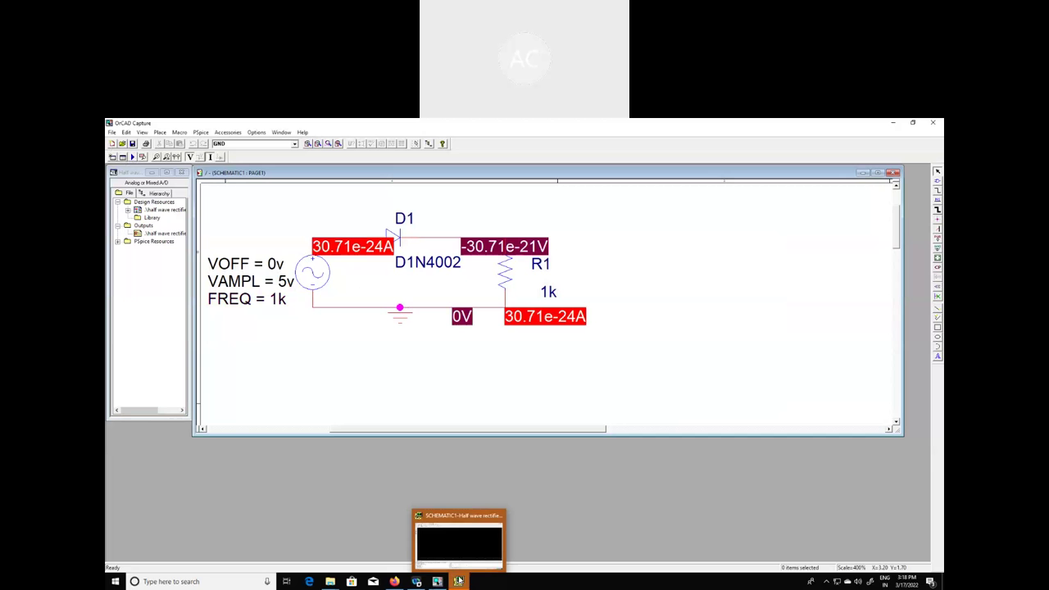
{"action": "left_click", "coordinate": [460, 549]}
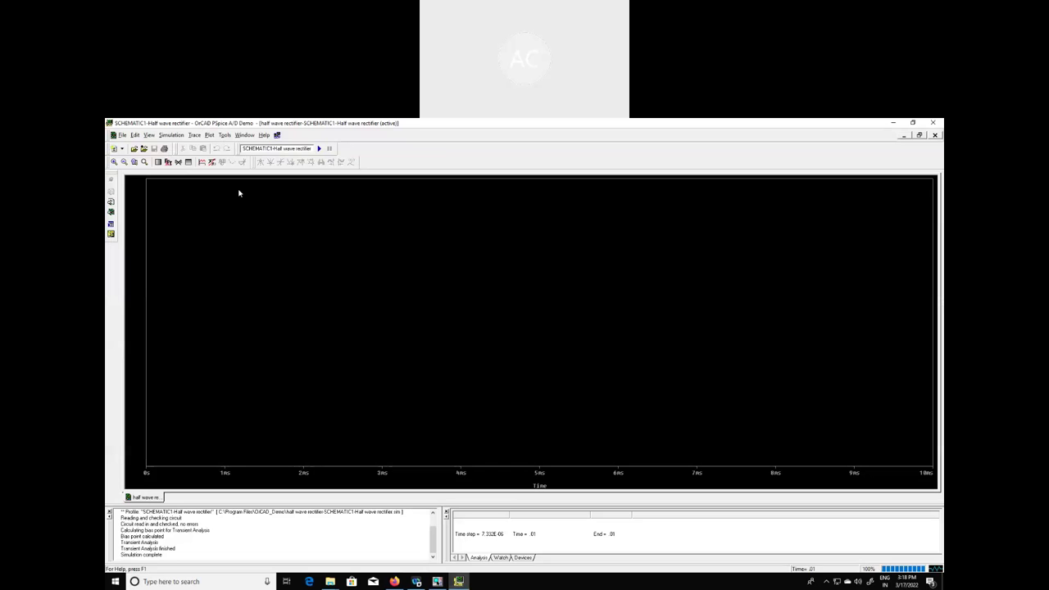
{"action": "left_click", "coordinate": [204, 164]}
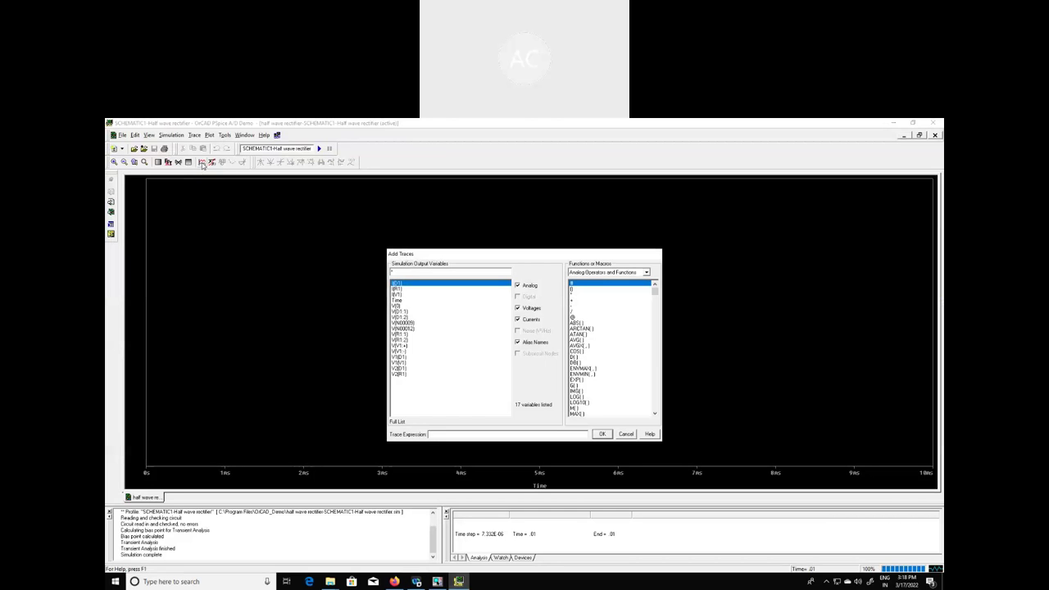
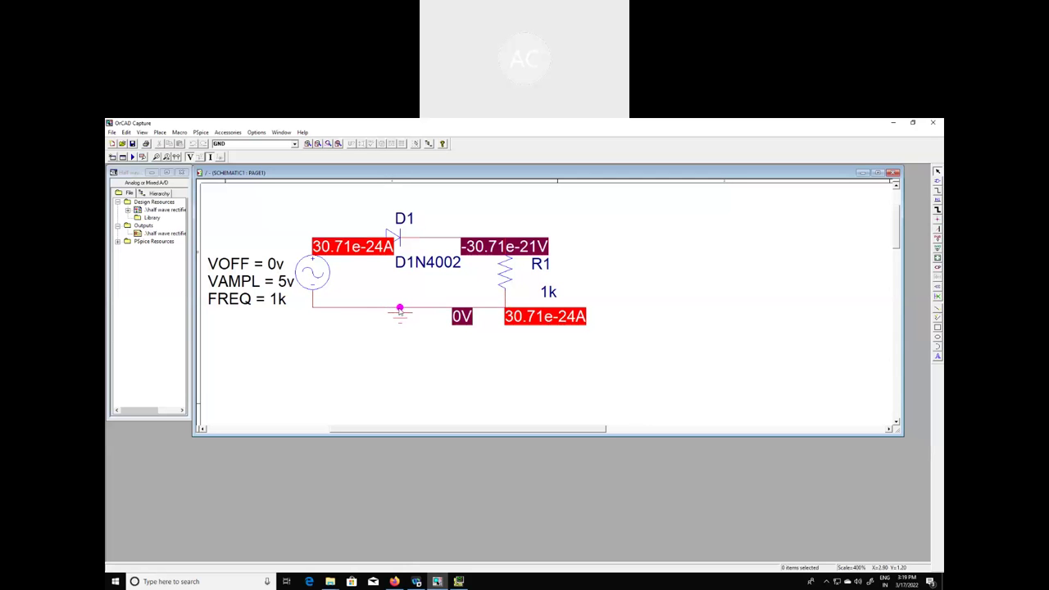
{"action": "left_click", "coordinate": [459, 581]}
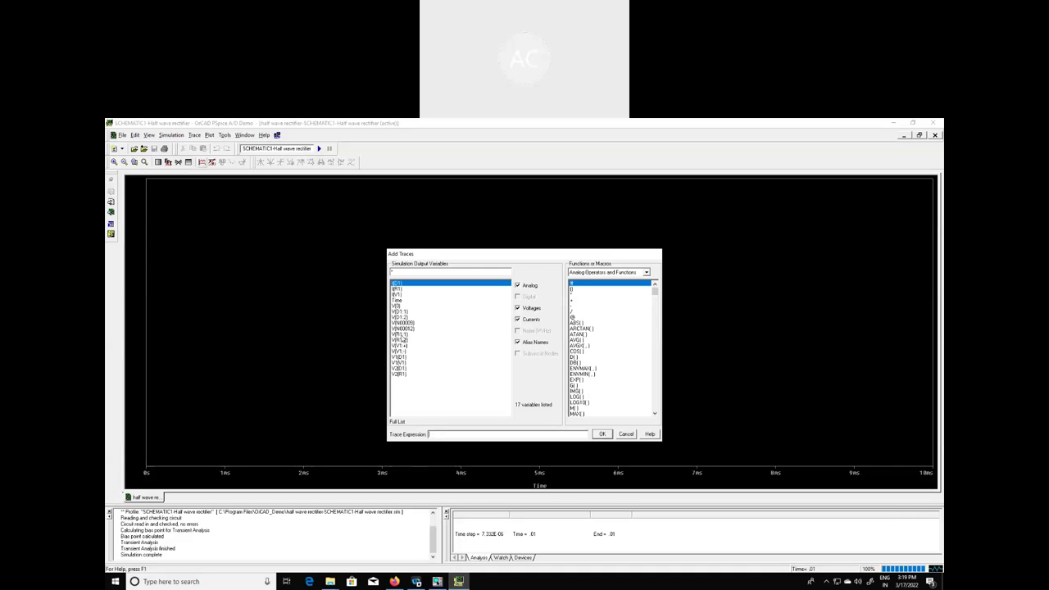
{"action": "left_click", "coordinate": [406, 336]}
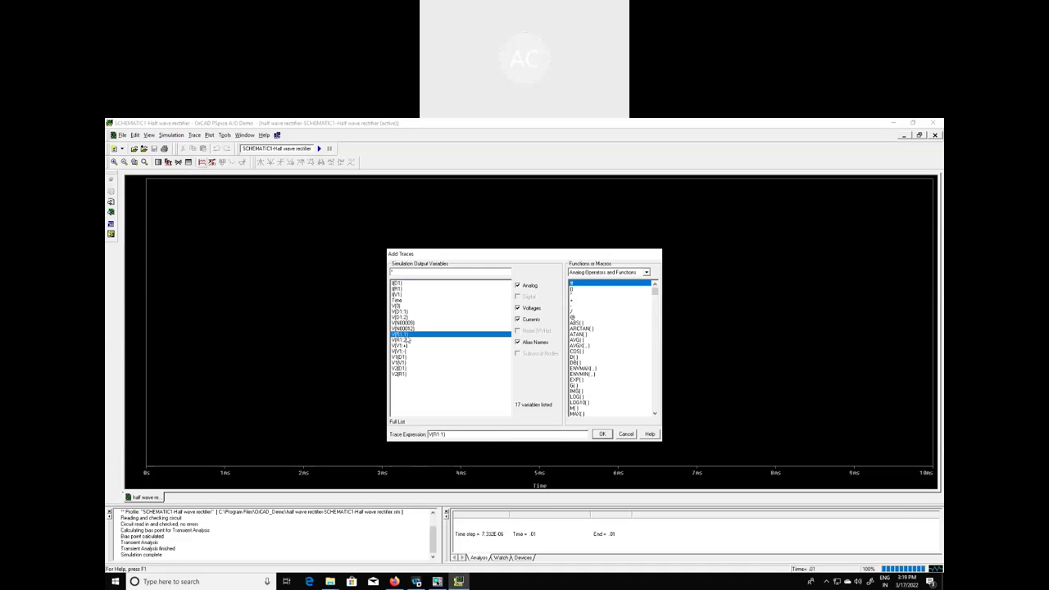
{"action": "left_click", "coordinate": [604, 434]}
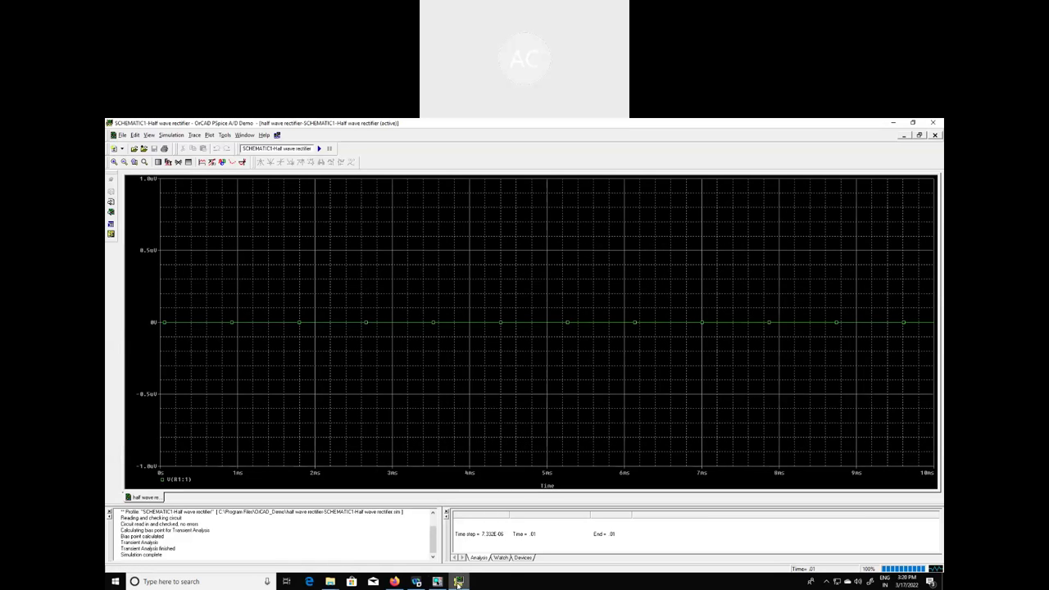
Check the source connection in the OrCAD Capture schematic, return to PSpice A/D and add the V(V1:+) trace.
{"action": "mouse_move", "coordinate": [443, 584]}
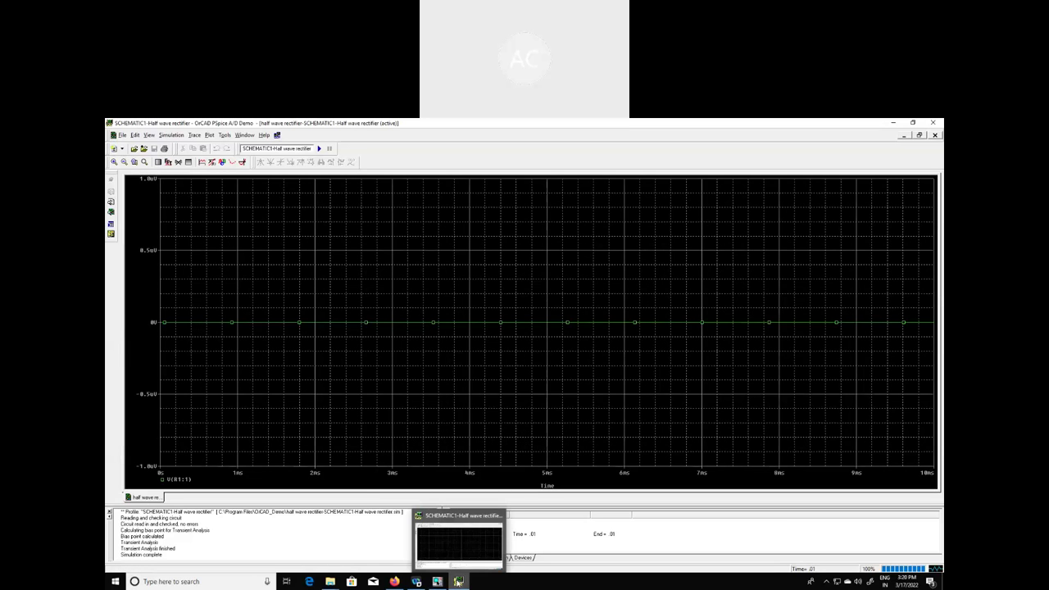
{"action": "left_click", "coordinate": [437, 581]}
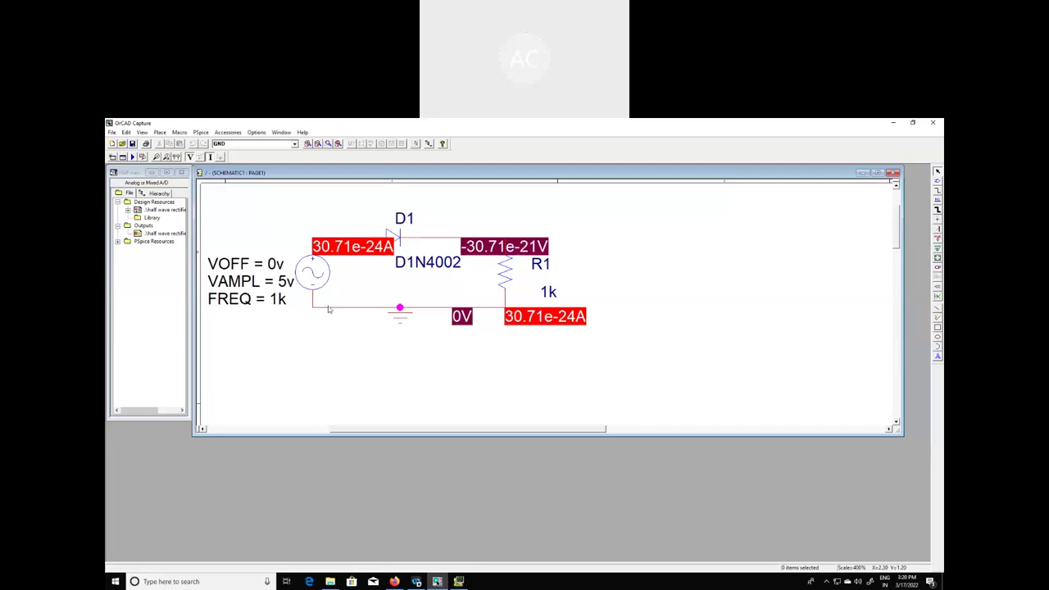
{"action": "mouse_move", "coordinate": [458, 581]}
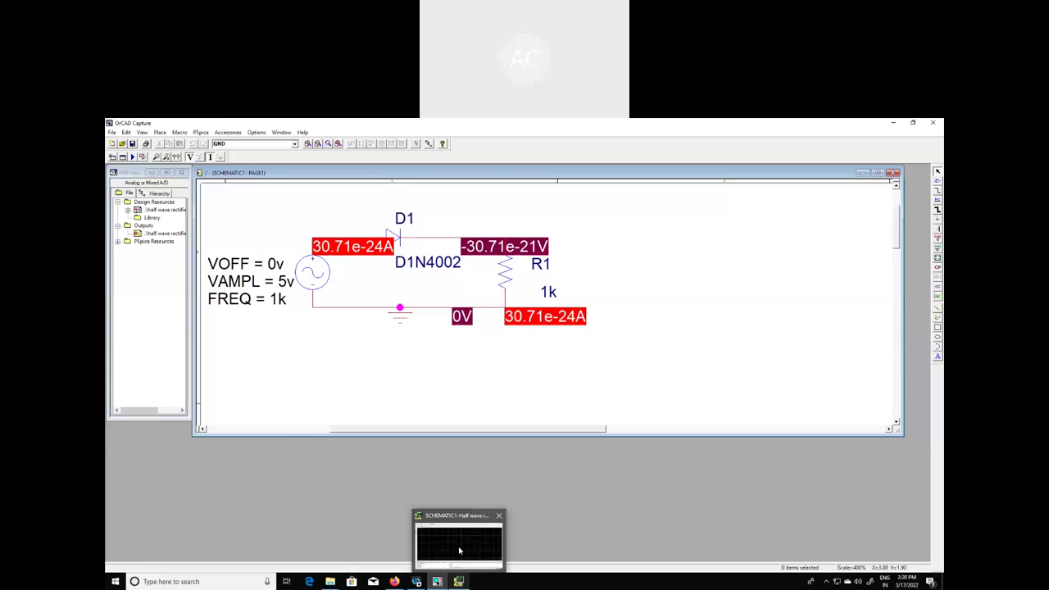
{"action": "left_click", "coordinate": [459, 547]}
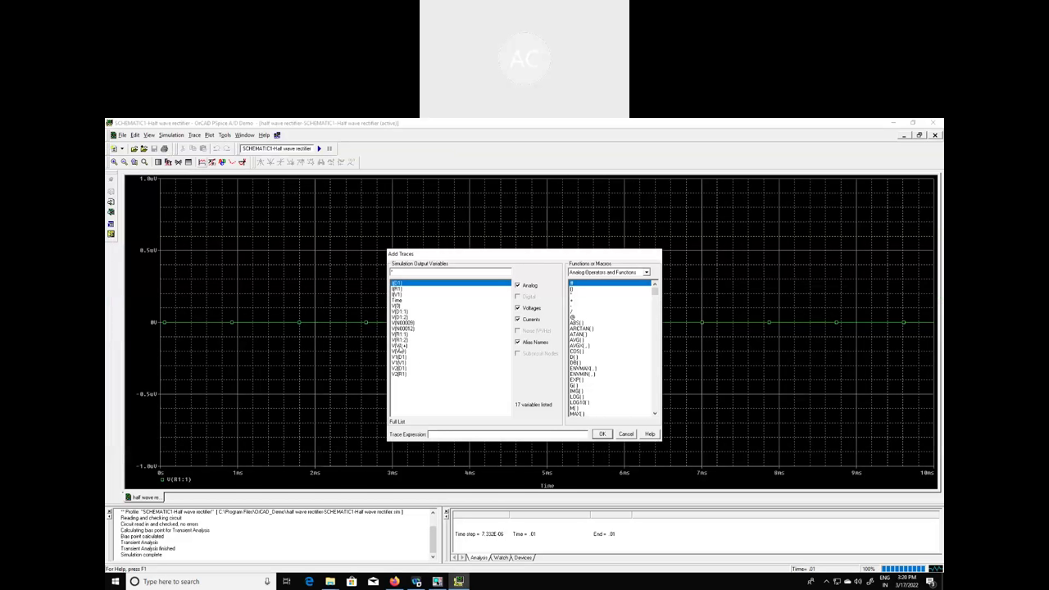
{"action": "left_click", "coordinate": [403, 348]}
{"action": "left_click", "coordinate": [601, 433]}
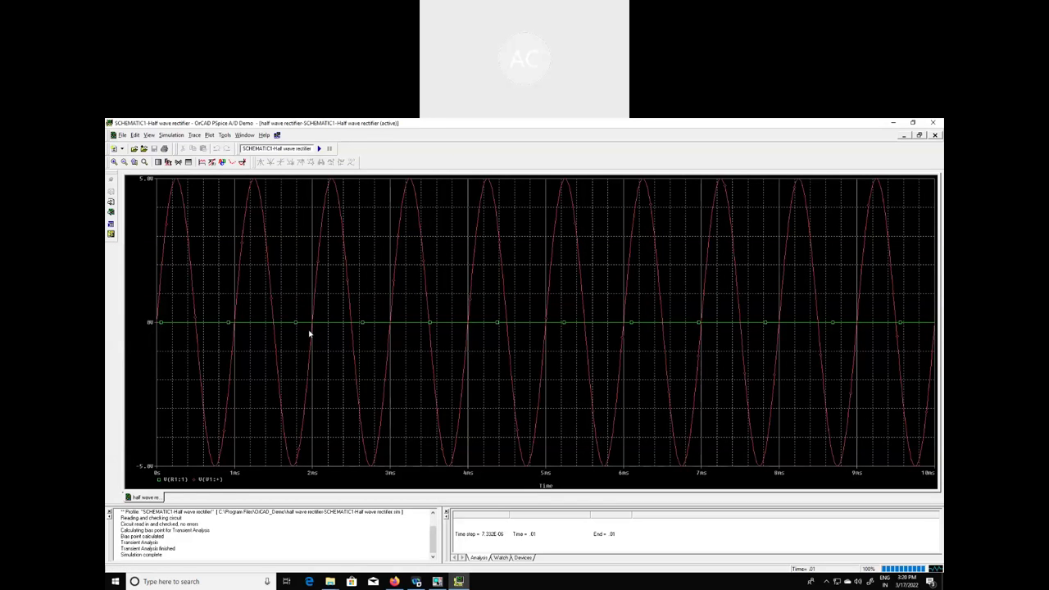
Add the resistor voltage trace V(R1:2) to the plot.
{"action": "left_click", "coordinate": [203, 162]}
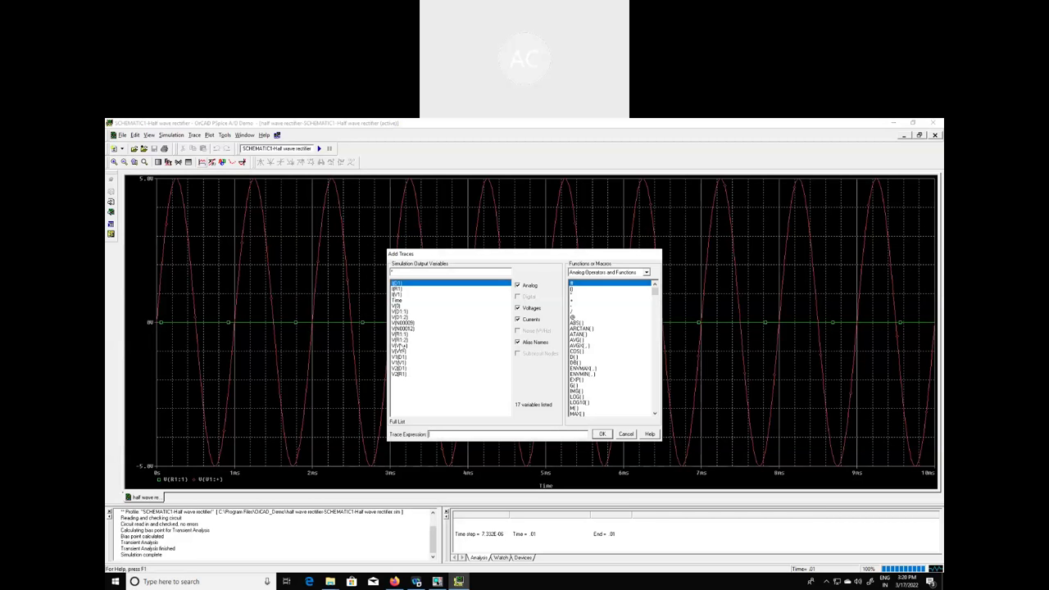
{"action": "left_click", "coordinate": [399, 340]}
{"action": "left_click", "coordinate": [602, 434]}
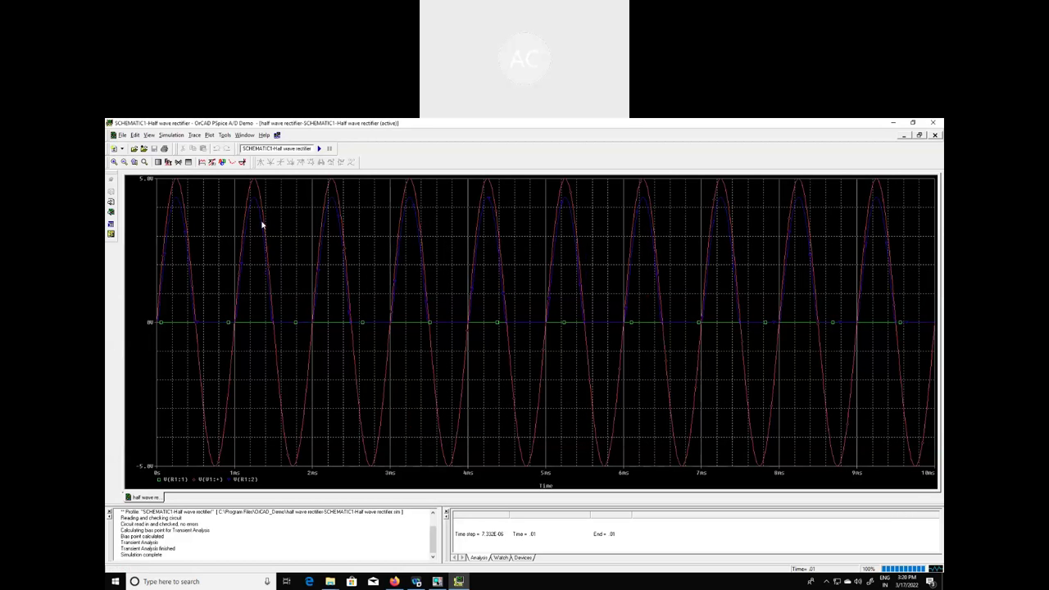
Change the colour of the V(R1:2) trace to yellow and deselect the trace.
{"action": "right_click", "coordinate": [262, 223]}
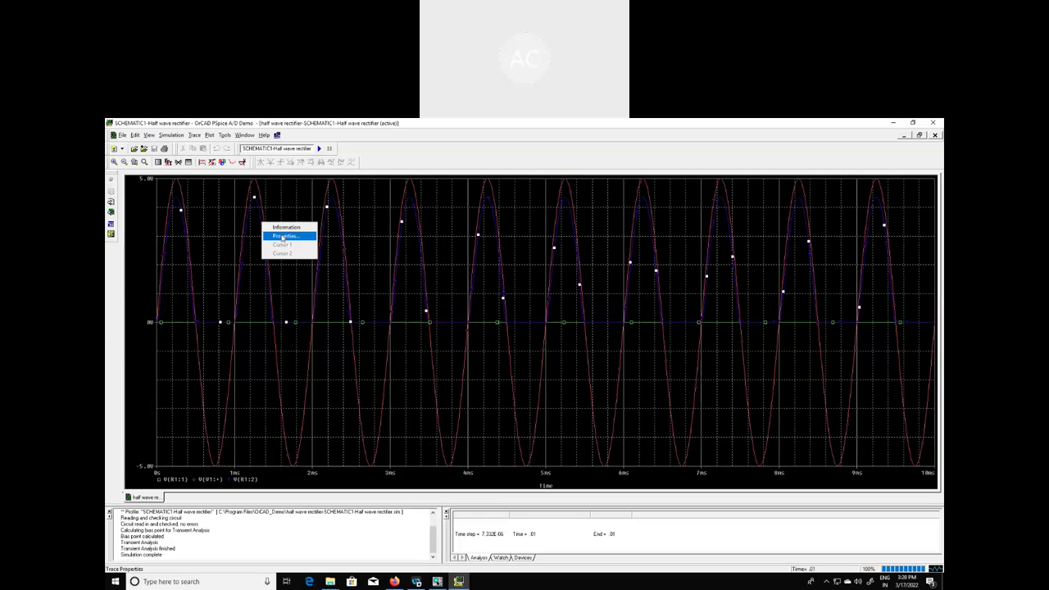
{"action": "left_click", "coordinate": [283, 237]}
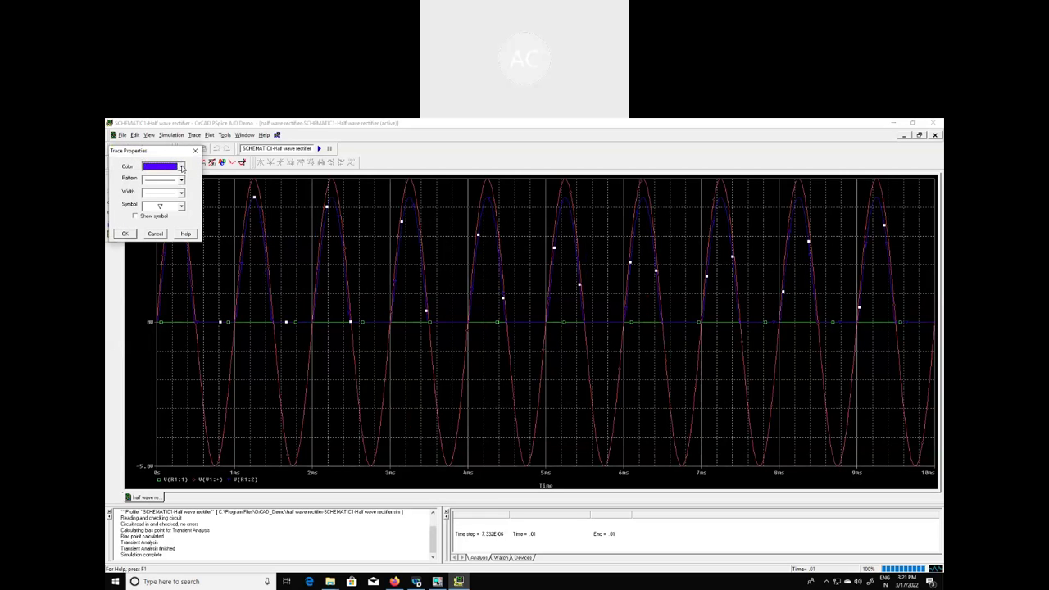
{"action": "left_click", "coordinate": [181, 167]}
{"action": "left_click", "coordinate": [179, 204]}
{"action": "left_click", "coordinate": [131, 233]}
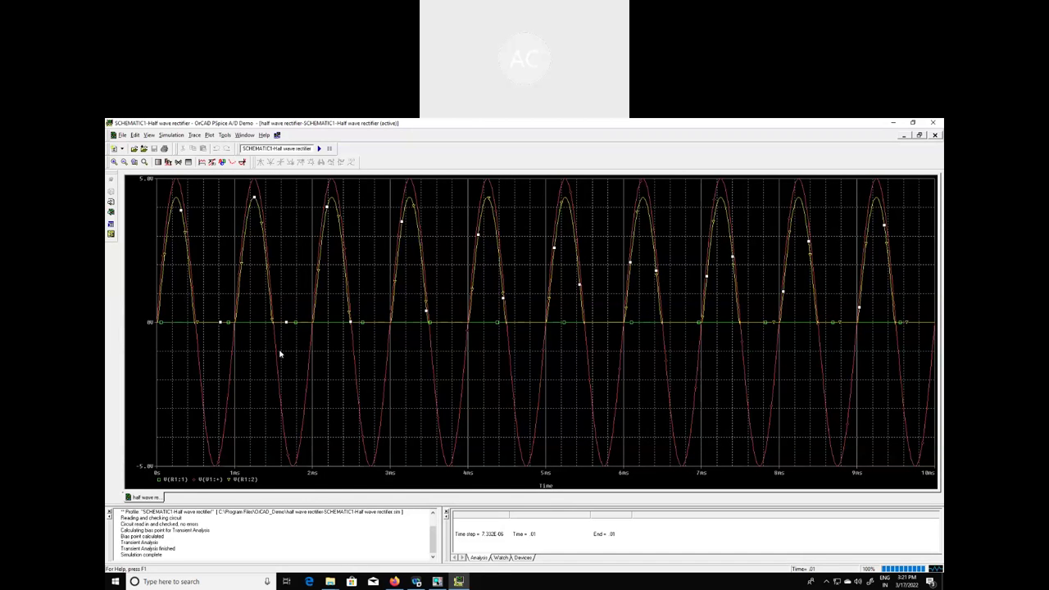
{"action": "left_click", "coordinate": [182, 331]}
Compare the plot with the circuit, switch to the OrCAD Capture schematic and delete diode D1.
{"action": "key", "text": "alt+Tab"}
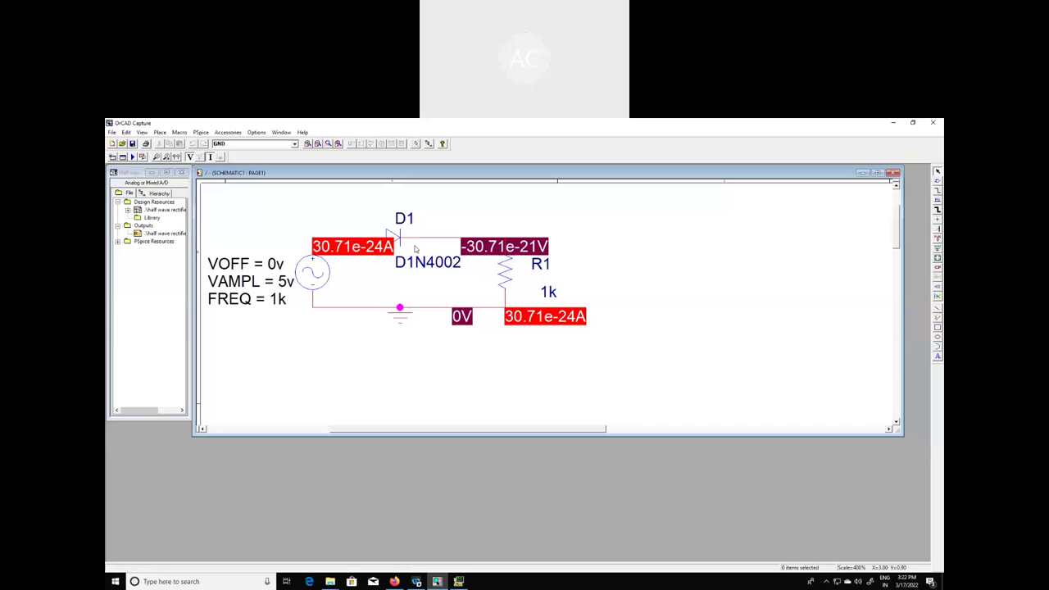
{"action": "left_click", "coordinate": [459, 582]}
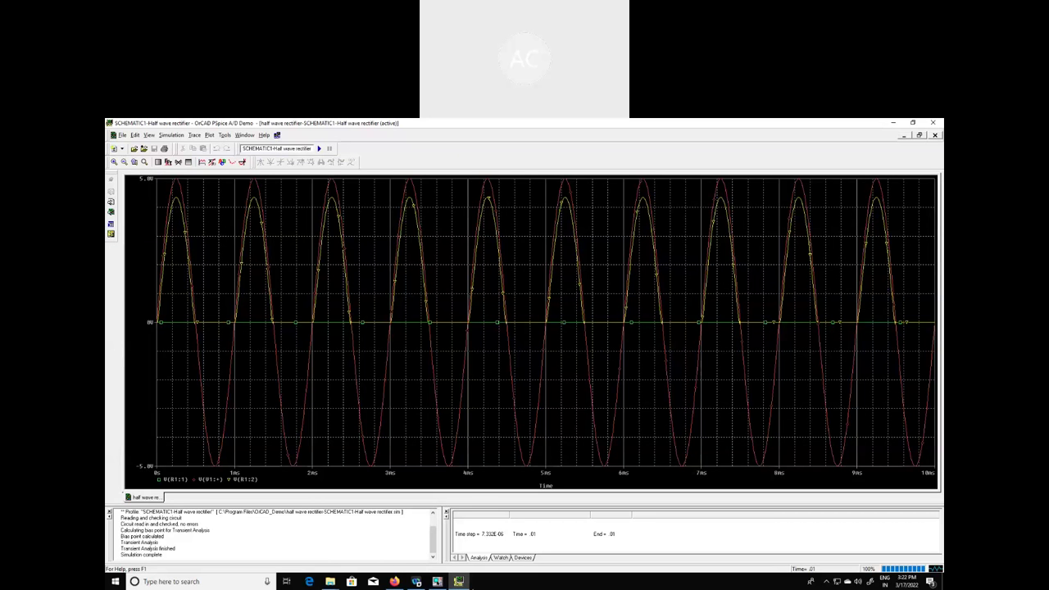
{"action": "mouse_move", "coordinate": [458, 581]}
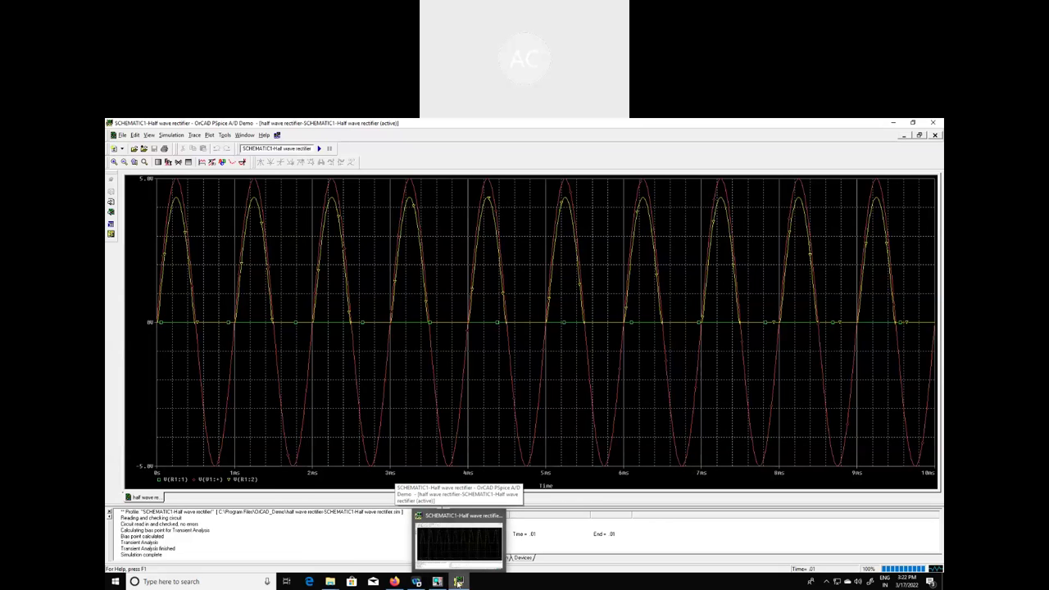
{"action": "left_click", "coordinate": [458, 581]}
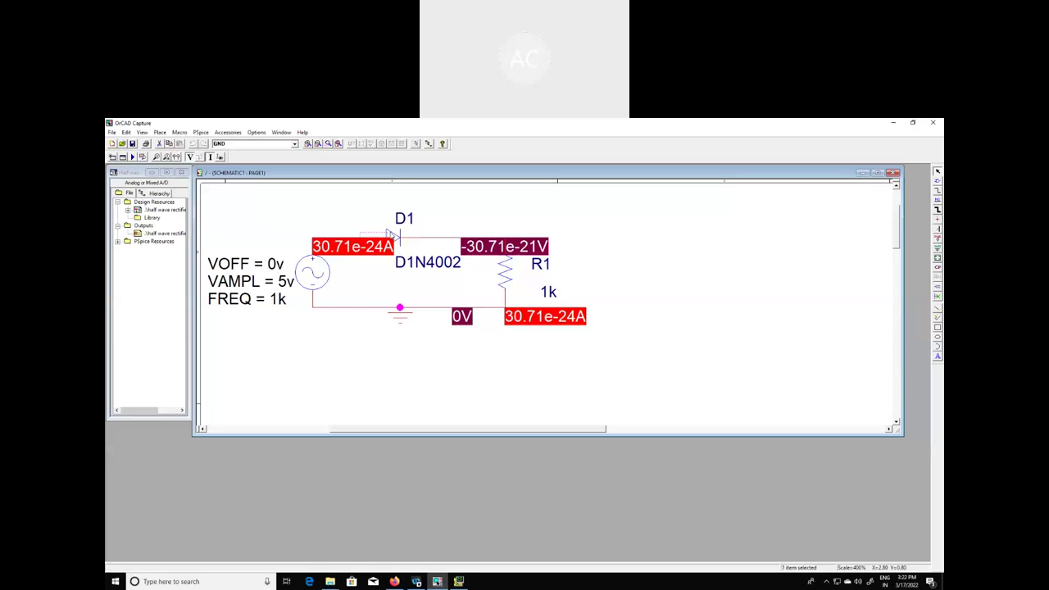
{"action": "left_click", "coordinate": [401, 226]}
{"action": "left_click", "coordinate": [395, 236]}
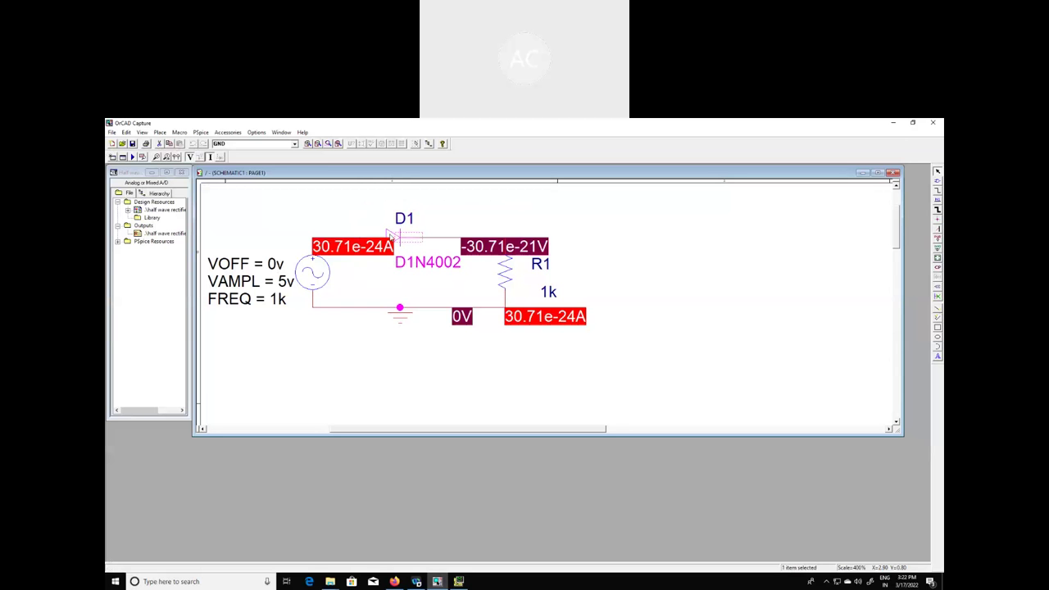
{"action": "key", "text": "Delete"}
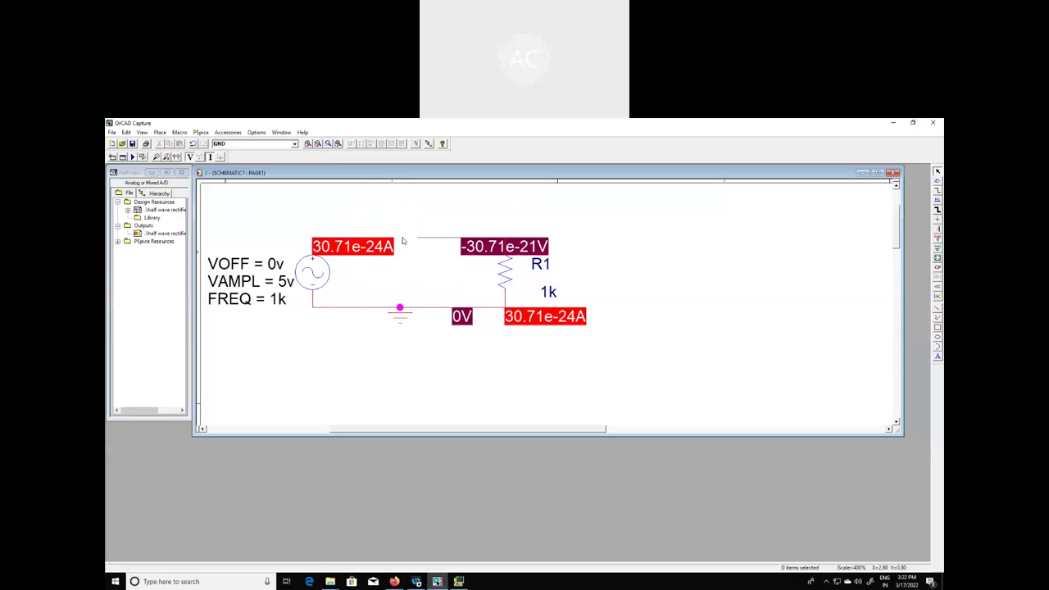
Place a D1N4002 diode from the EVAL library just above the gap between V1 and R1, and end placement.
{"action": "left_click", "coordinate": [159, 132]}
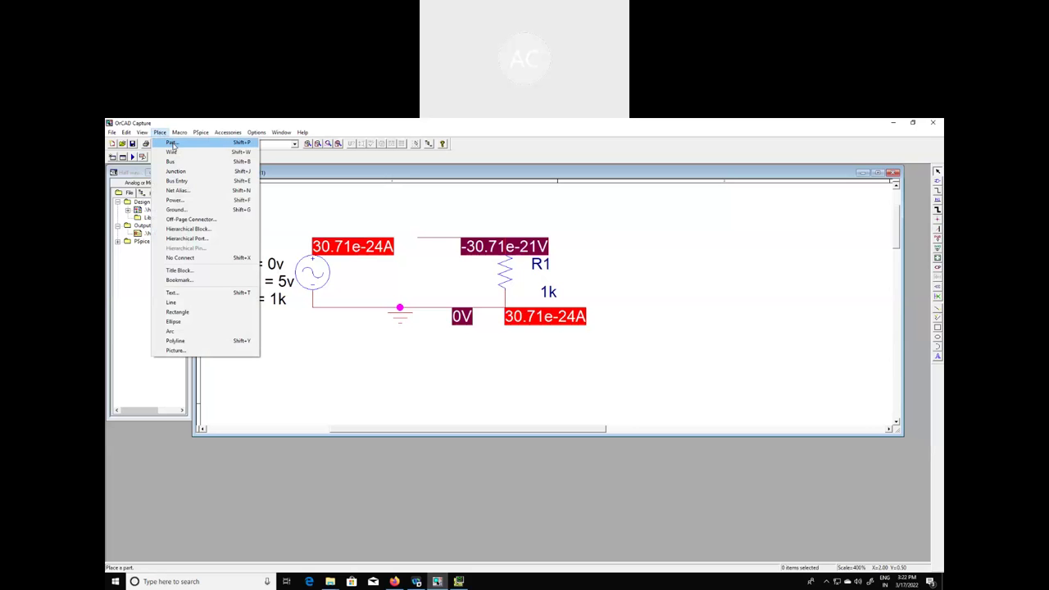
{"action": "left_click", "coordinate": [172, 143]}
{"action": "left_click_drag", "start_coordinate": [569, 348], "coordinate": [569, 320]}
{"action": "scroll", "coordinate": [531, 332], "scroll_direction": "down", "scroll_amount": 10}
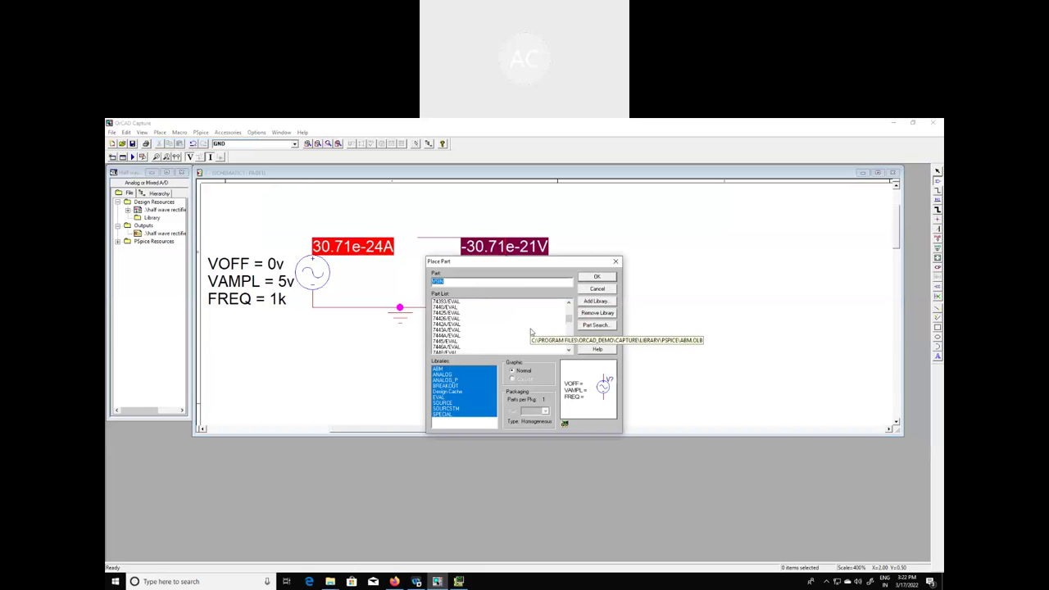
{"action": "scroll", "coordinate": [530, 334], "scroll_direction": "down", "scroll_amount": 8}
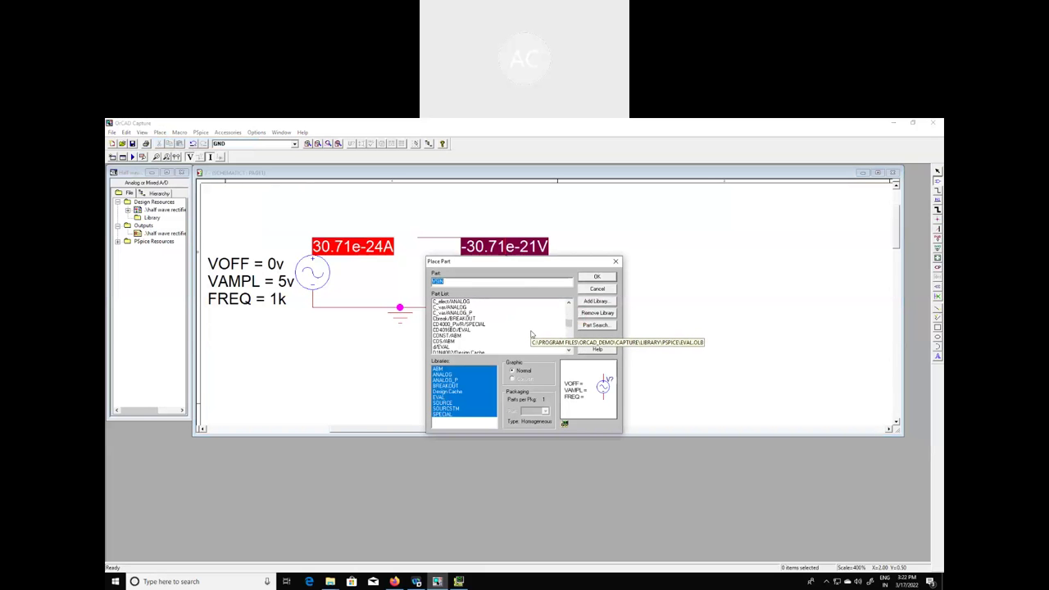
{"action": "scroll", "coordinate": [531, 334], "scroll_direction": "up", "scroll_amount": 3}
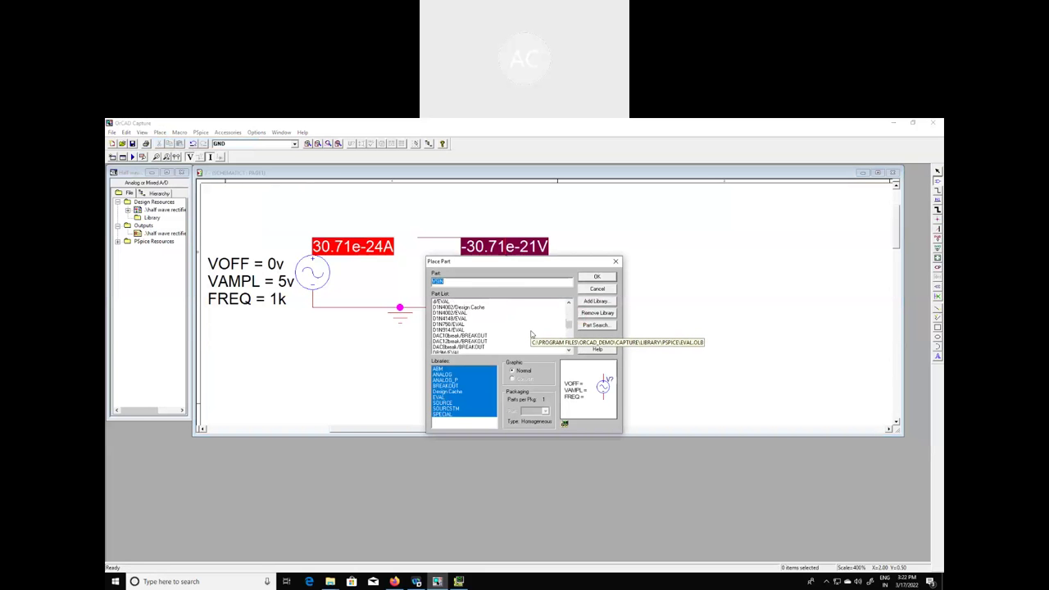
{"action": "left_click", "coordinate": [459, 312]}
{"action": "left_click", "coordinate": [597, 289]}
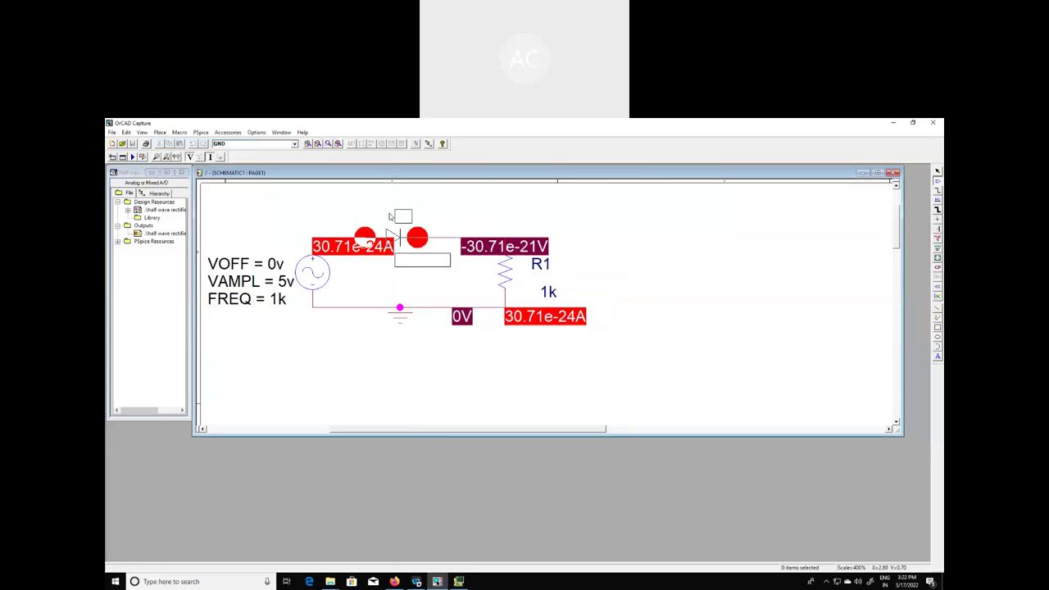
{"action": "left_click", "coordinate": [395, 210]}
{"action": "right_click", "coordinate": [419, 218]}
{"action": "left_click", "coordinate": [429, 217]}
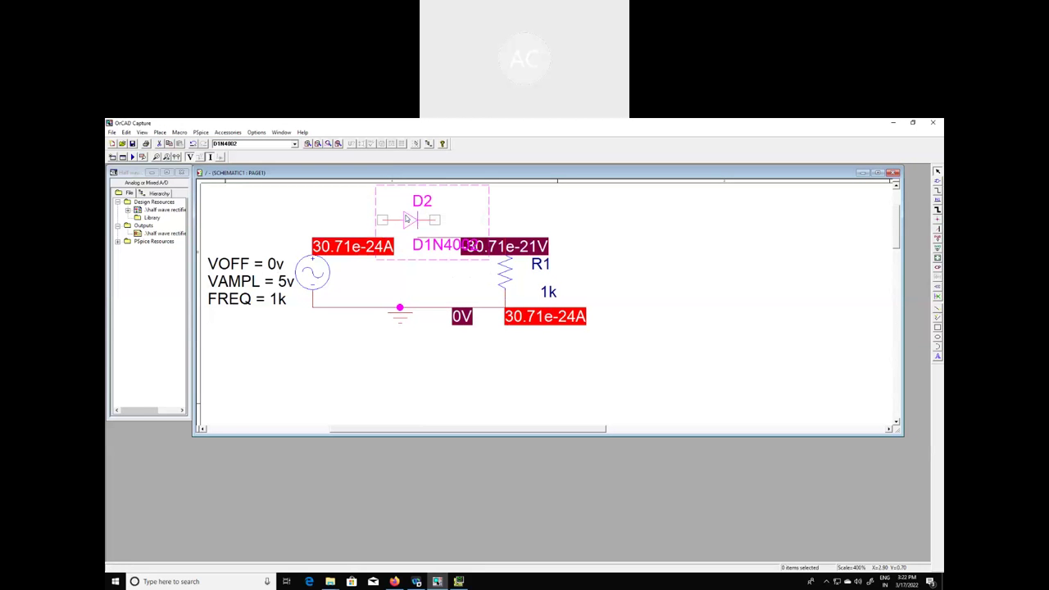
Mirror diode D2 horizontally and move it into the gap in the wire between V1 and R1.
{"action": "right_click", "coordinate": [404, 217]}
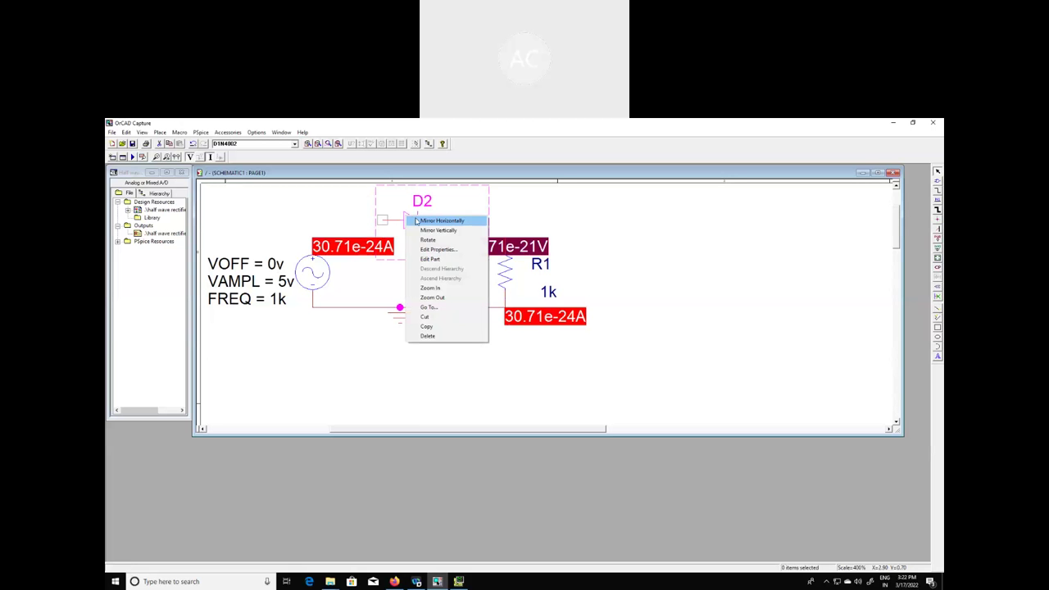
{"action": "left_click", "coordinate": [421, 223]}
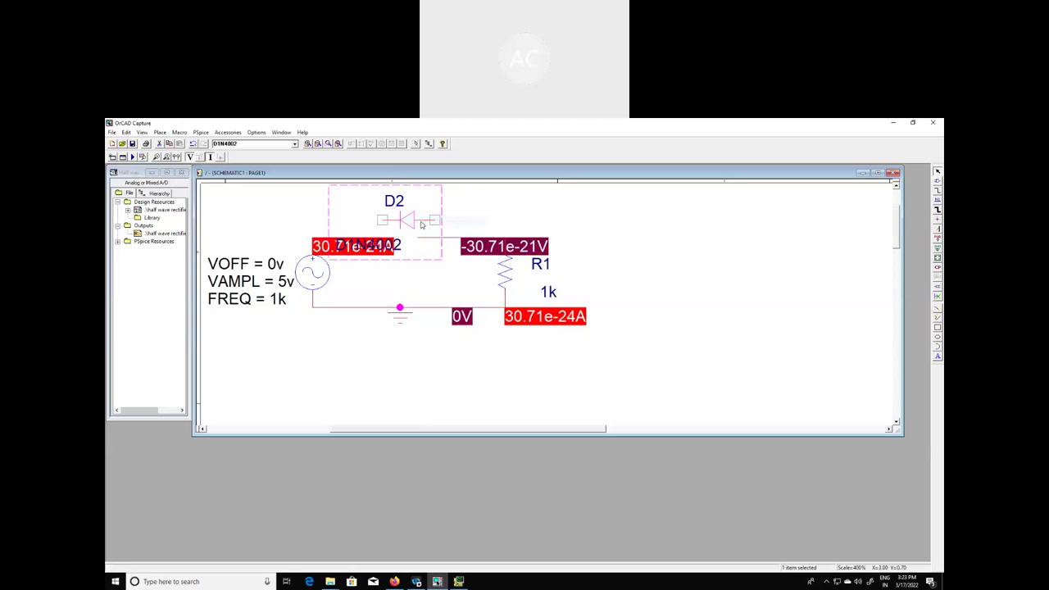
{"action": "left_click_drag", "start_coordinate": [422, 219], "coordinate": [385, 236]}
{"action": "left_click", "coordinate": [421, 257]}
Try deleting diode D2 from the circuit and undo the deletion.
{"action": "left_click", "coordinate": [409, 238]}
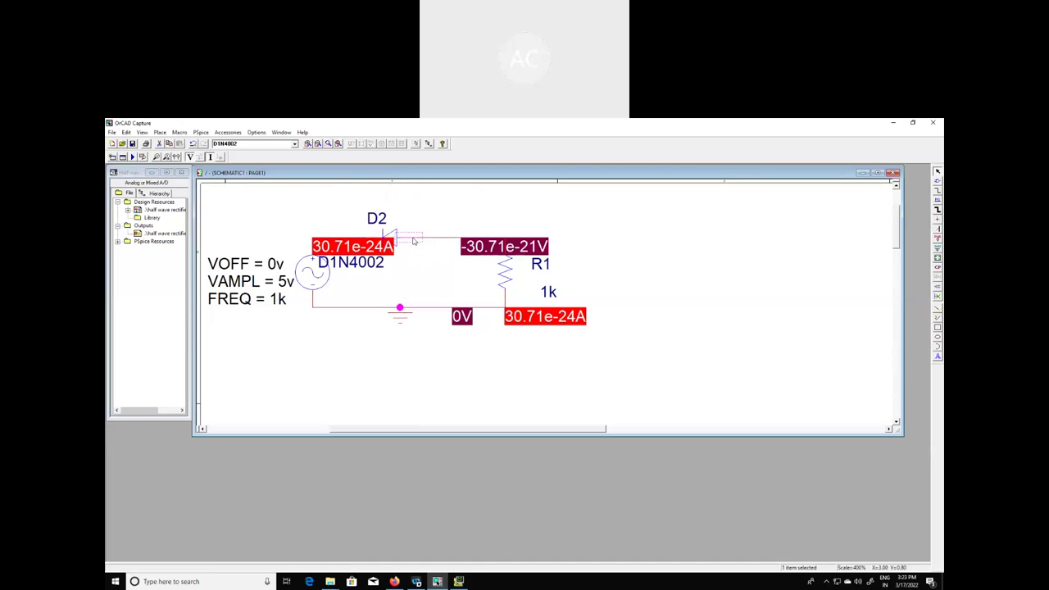
{"action": "key", "text": "Delete"}
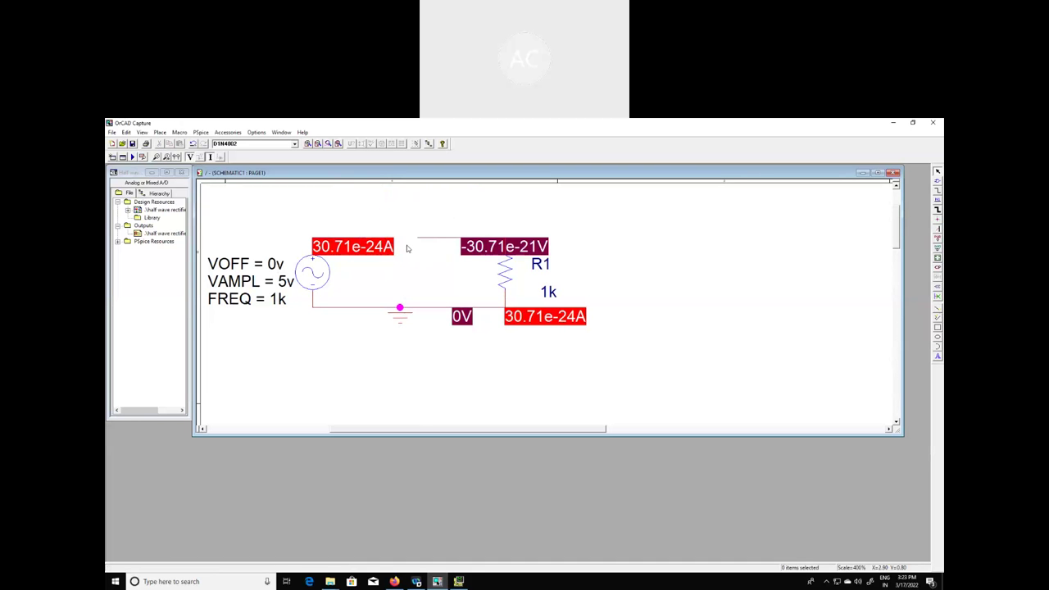
{"action": "key", "text": "ctrl+z"}
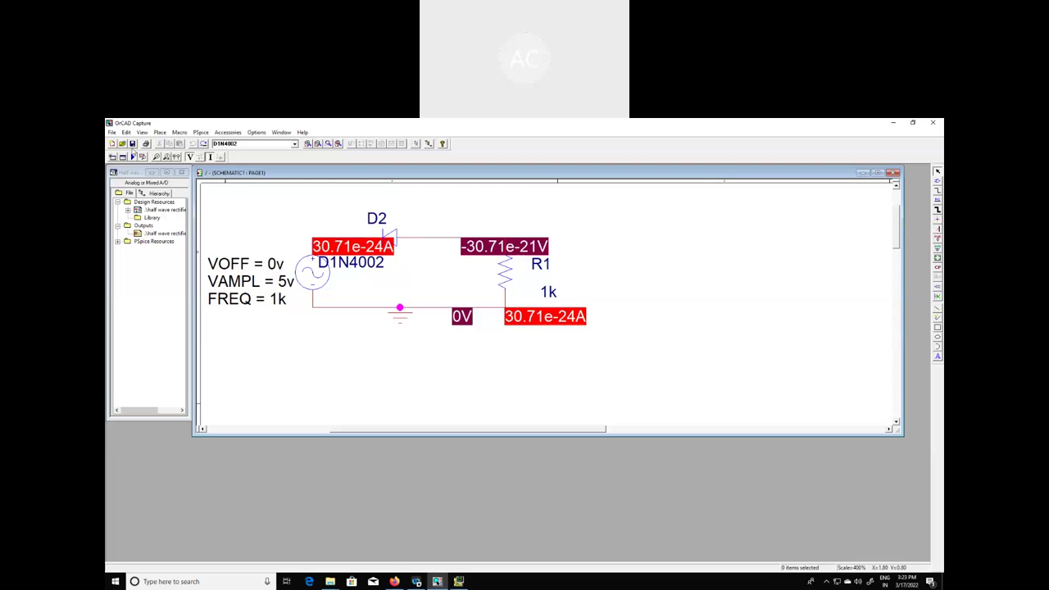
Close the PSpice window holding the previous simulation results.
{"action": "left_click", "coordinate": [457, 582]}
{"action": "left_click", "coordinate": [458, 581]}
{"action": "left_click", "coordinate": [201, 132]}
{"action": "left_click", "coordinate": [220, 143]}
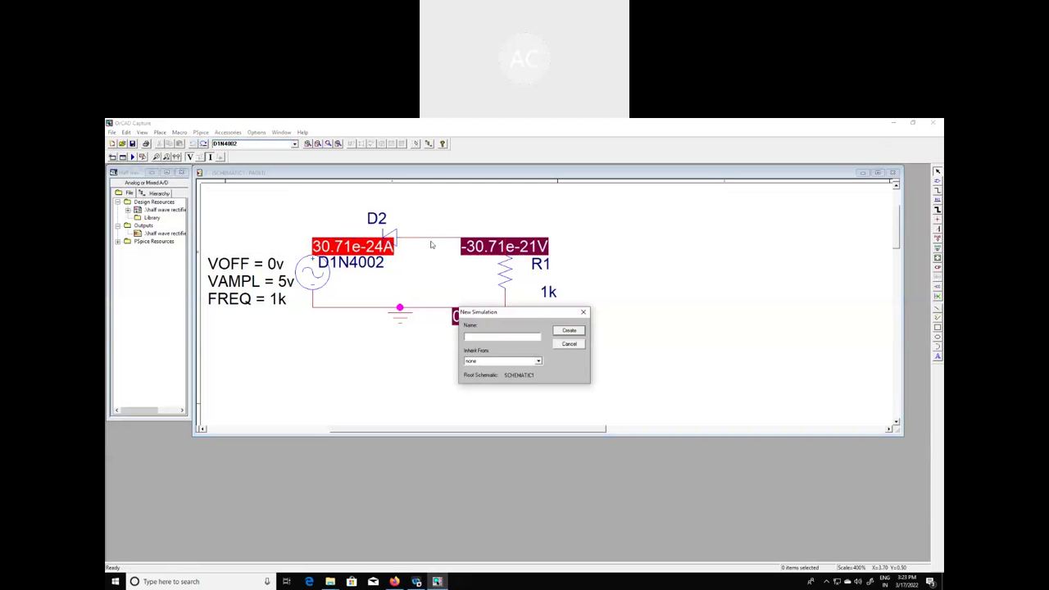
{"action": "left_click", "coordinate": [584, 312]}
Edit the existing Half wave rectifier simulation profile so the transient analysis runs to 5 ms.
{"action": "left_click", "coordinate": [201, 132]}
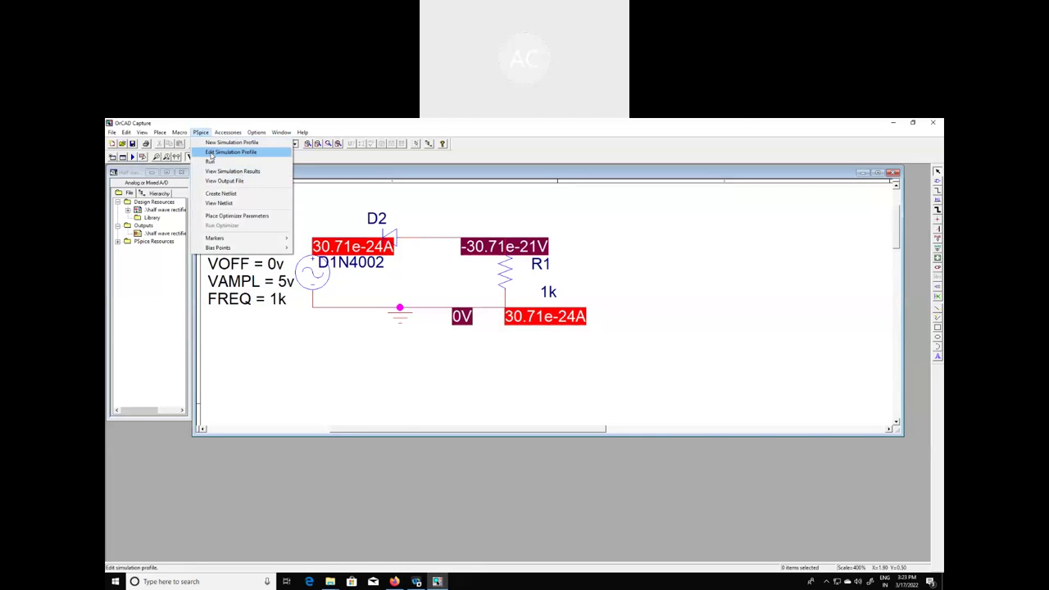
{"action": "left_click", "coordinate": [210, 152]}
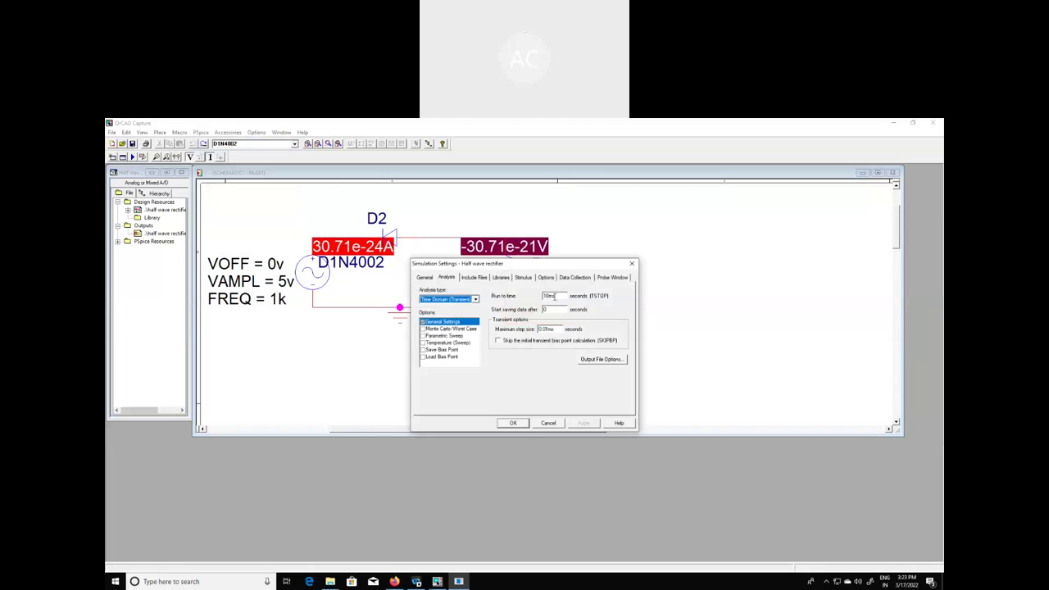
{"action": "left_click", "coordinate": [548, 297]}
{"action": "key", "text": "BackSpace"}
{"action": "type", "text": "0"}
{"action": "key", "text": "BackSpace"}
{"action": "key", "text": "BackSpace"}
{"action": "type", "text": "5"}
{"action": "left_click", "coordinate": [513, 423]}
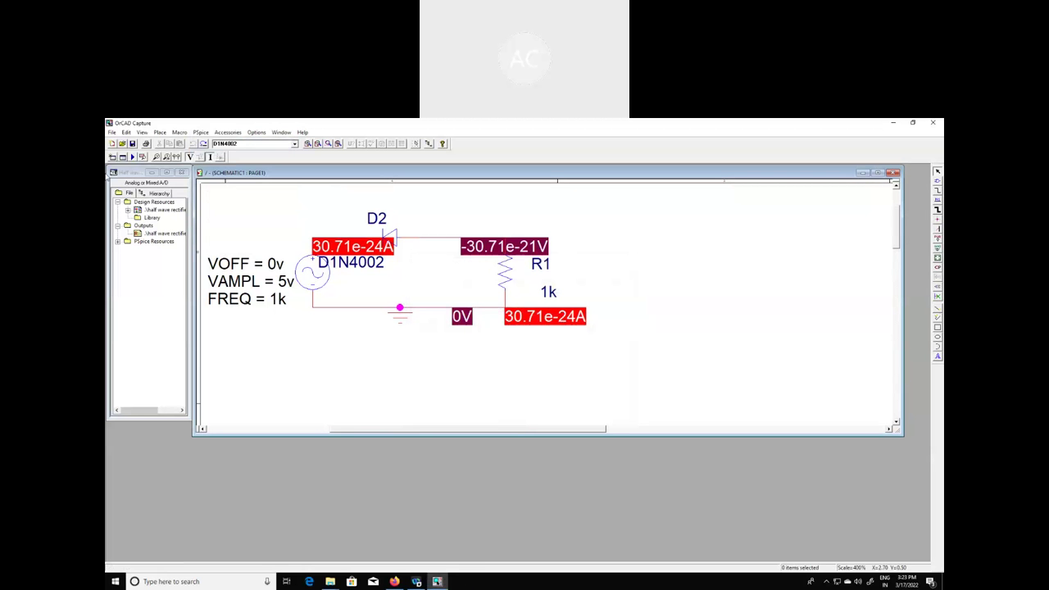
Run the PSpice simulation of the reversed-diode circuit and switch to the PSpice A/D results window.
{"action": "left_click", "coordinate": [133, 156]}
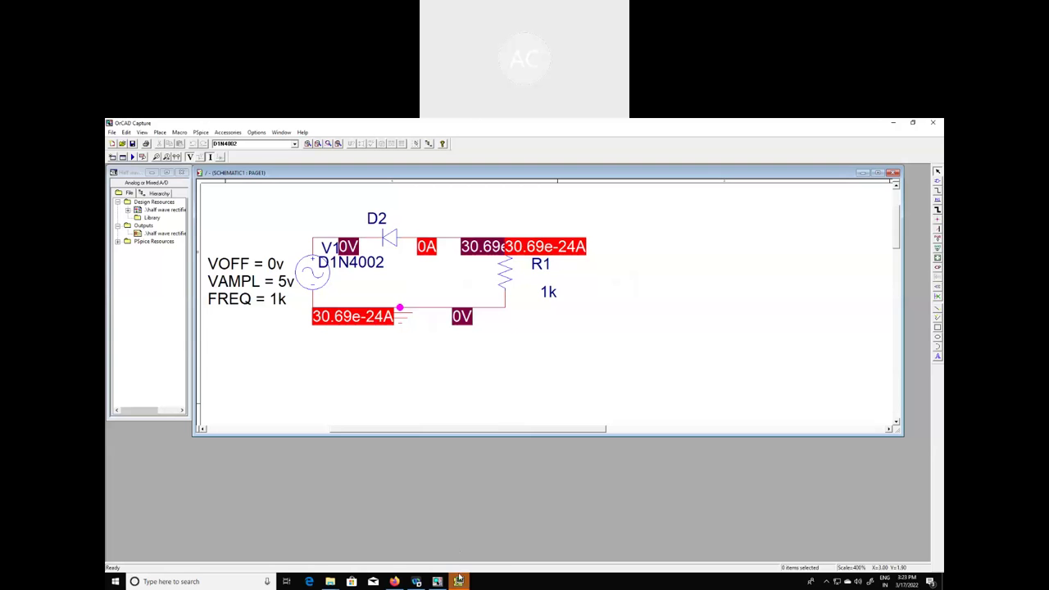
{"action": "mouse_move", "coordinate": [459, 580]}
{"action": "left_click", "coordinate": [462, 547]}
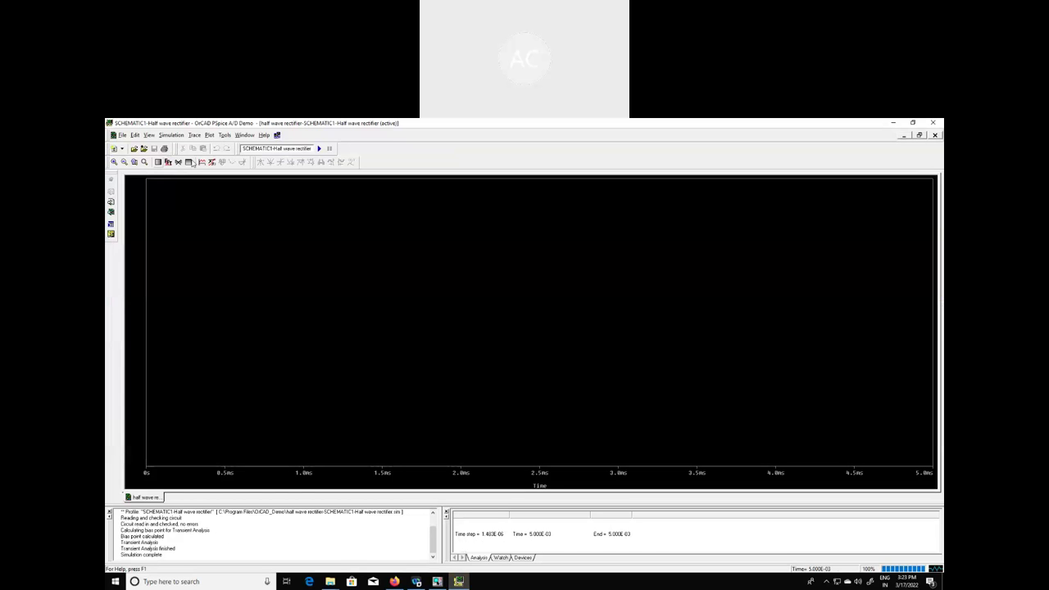
Add the resistor voltage trace V(R1:1) to the empty plot.
{"action": "left_click", "coordinate": [203, 163]}
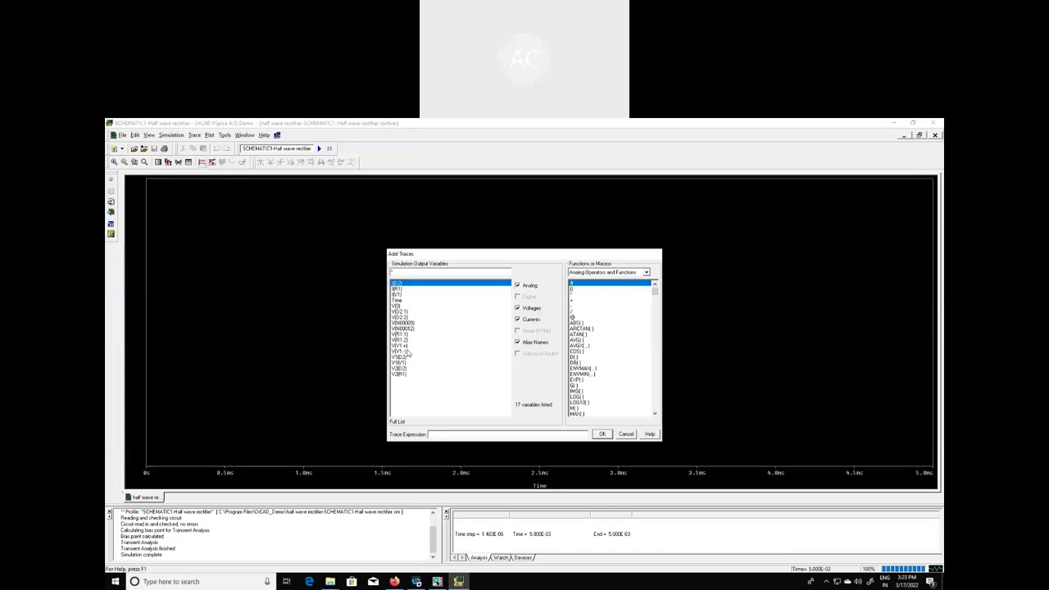
{"action": "left_click", "coordinate": [403, 335]}
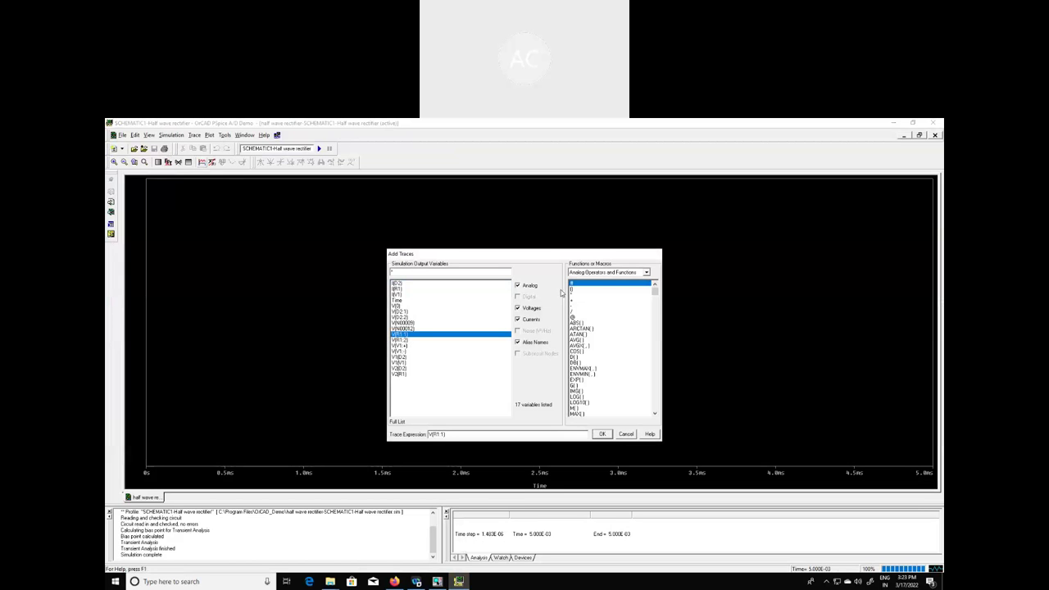
{"action": "left_click", "coordinate": [601, 435]}
{"action": "left_click", "coordinate": [601, 435]}
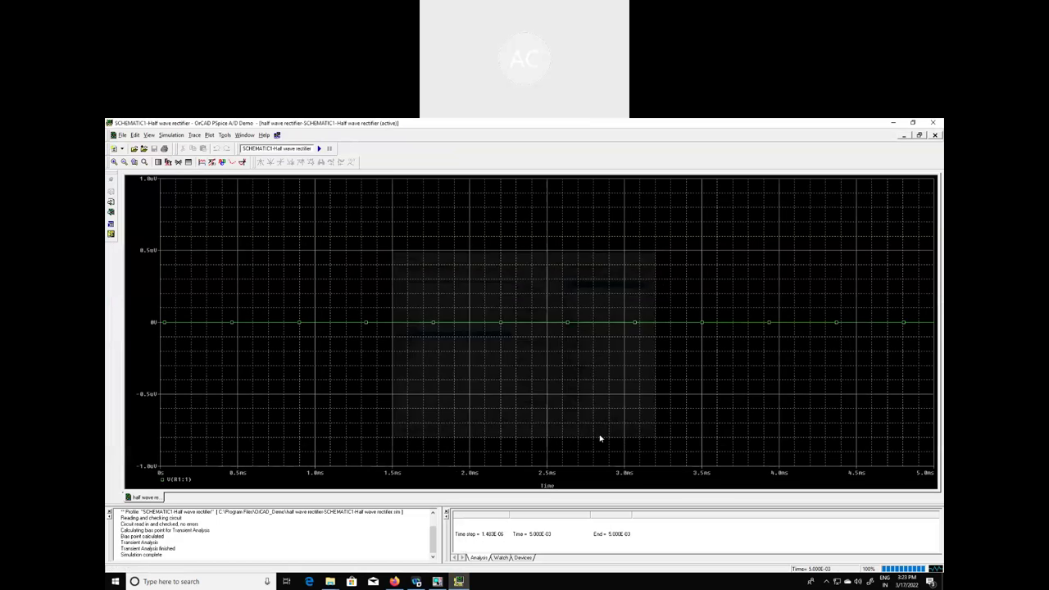
Add the source voltage trace V(V1:+) to the plot.
{"action": "left_click", "coordinate": [201, 163]}
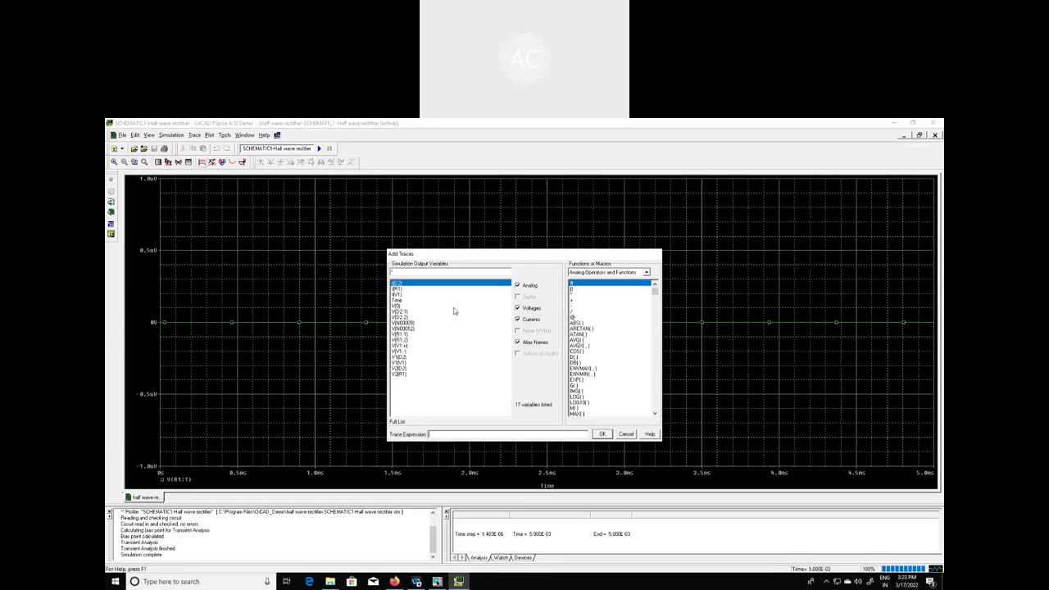
{"action": "left_click", "coordinate": [403, 347]}
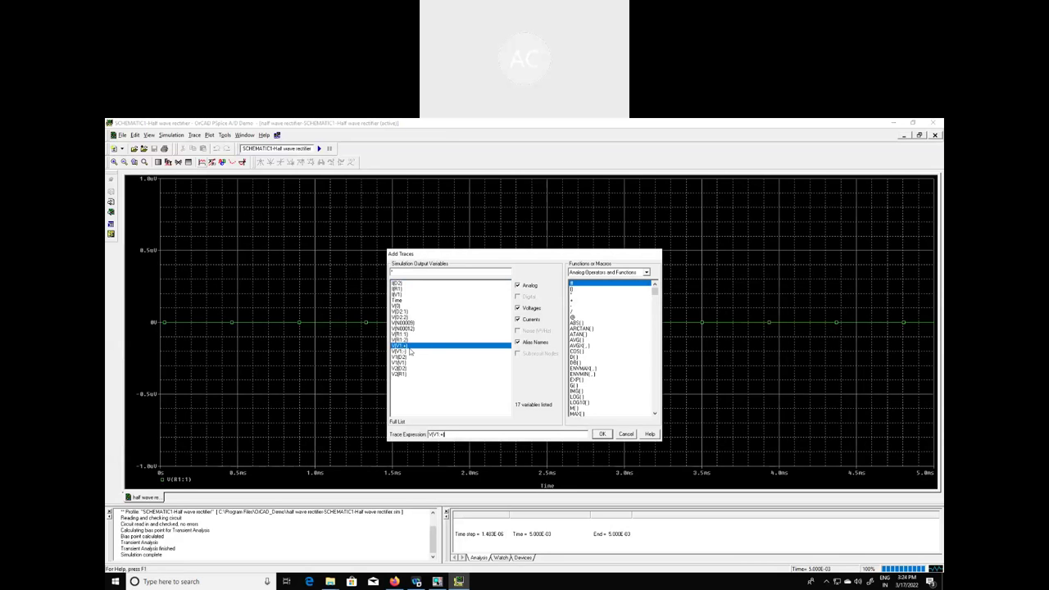
{"action": "left_click", "coordinate": [601, 434]}
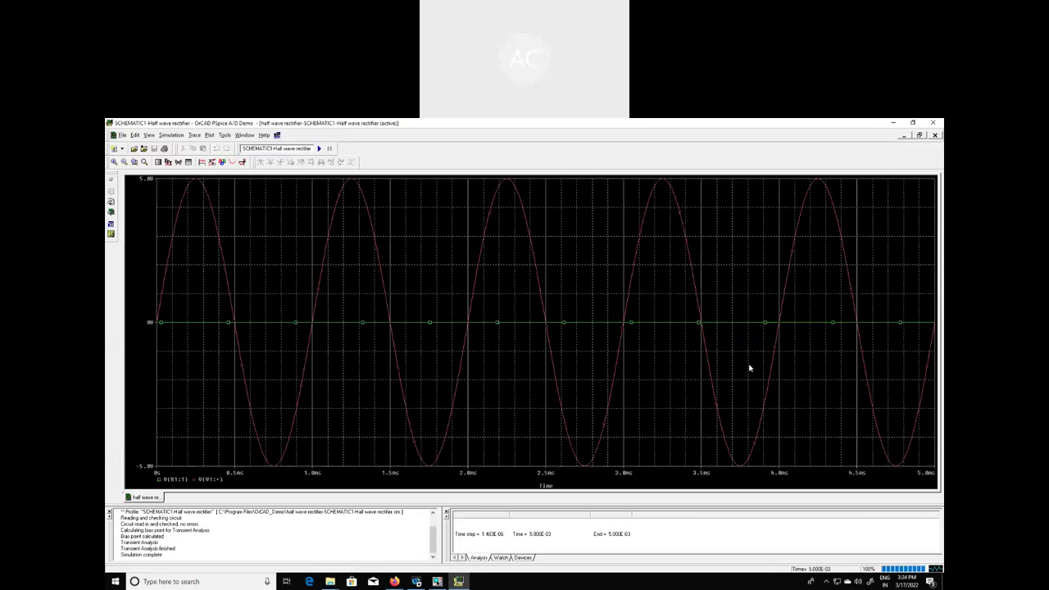
Add the output voltage trace V(R1:2) alongside the source voltage.
{"action": "left_click", "coordinate": [202, 163]}
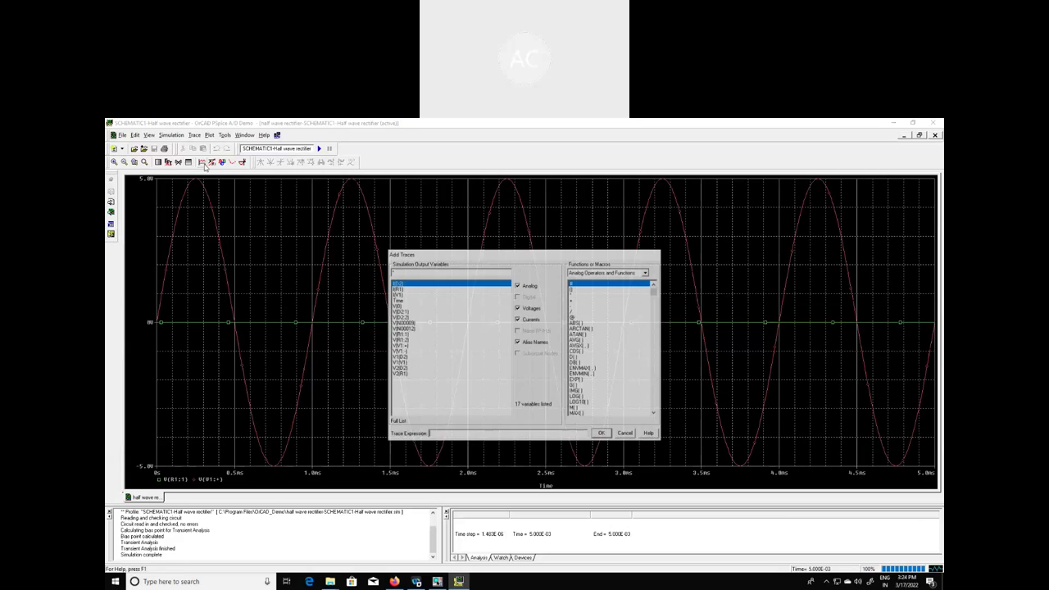
{"action": "left_click", "coordinate": [403, 342]}
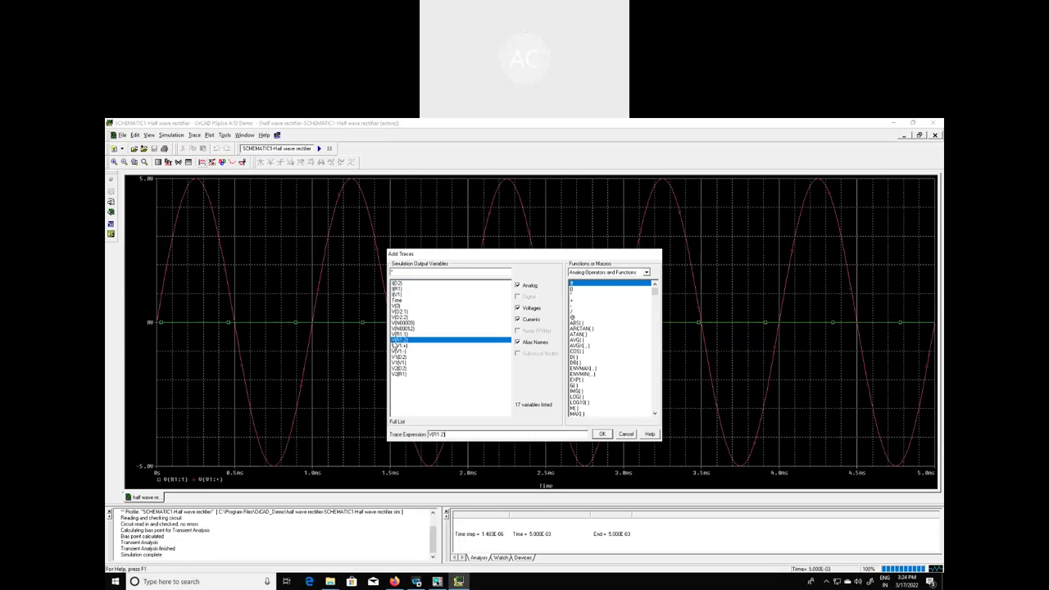
{"action": "left_click", "coordinate": [602, 434]}
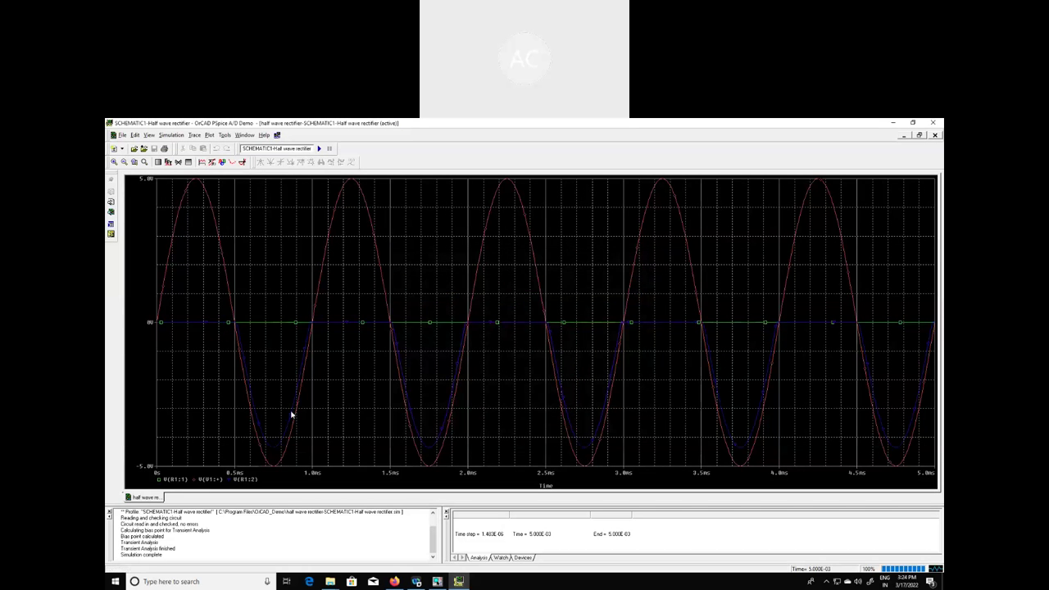
Recolour the negative half-wave trace V(R1:2) from the new simulation to yellow.
{"action": "right_click", "coordinate": [291, 415]}
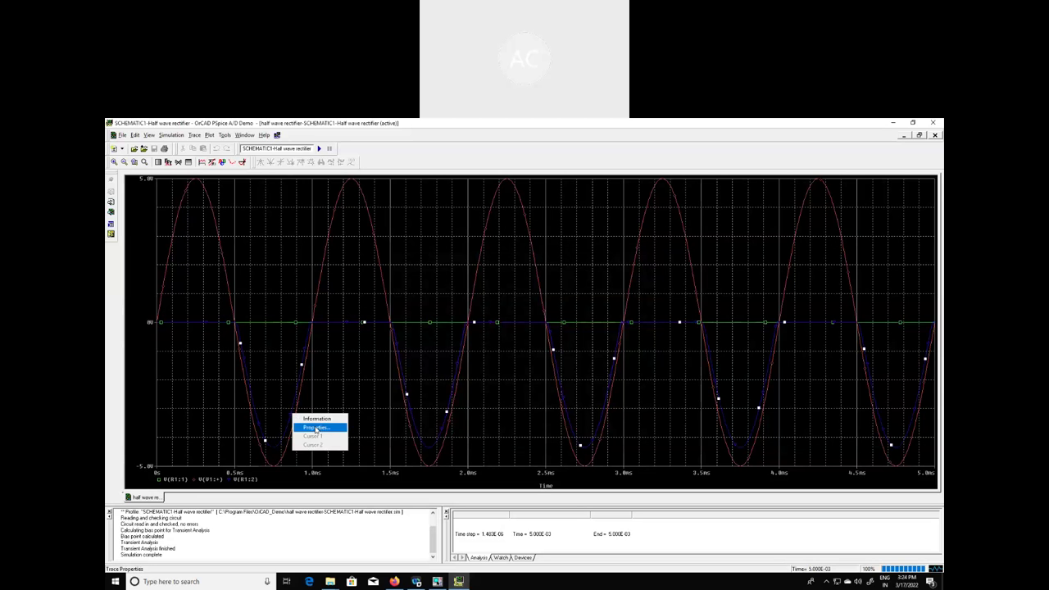
{"action": "left_click", "coordinate": [315, 427]}
{"action": "left_click", "coordinate": [181, 166]}
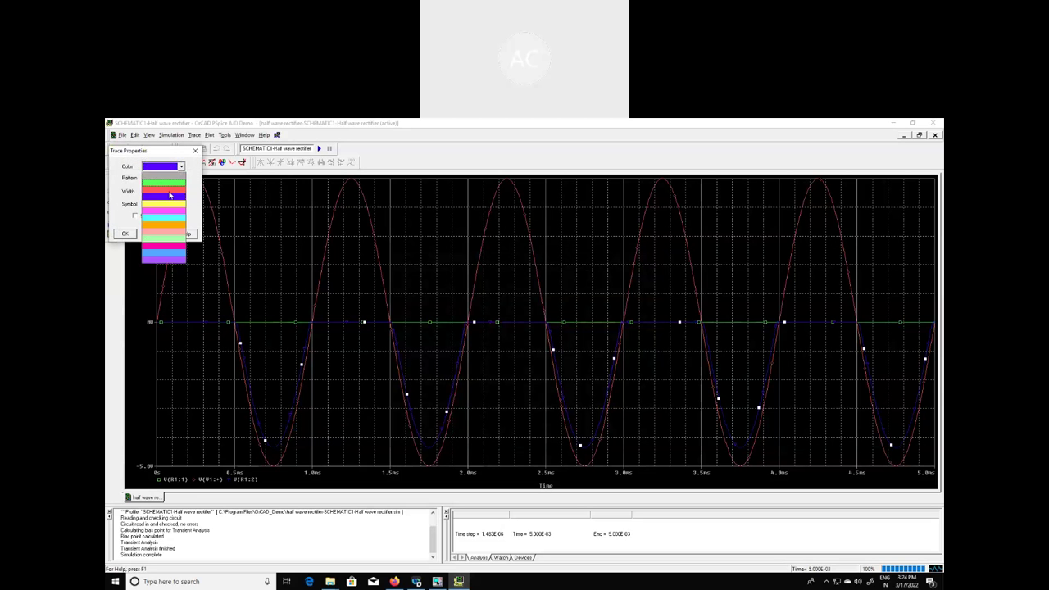
{"action": "left_click", "coordinate": [170, 205]}
{"action": "left_click", "coordinate": [130, 235]}
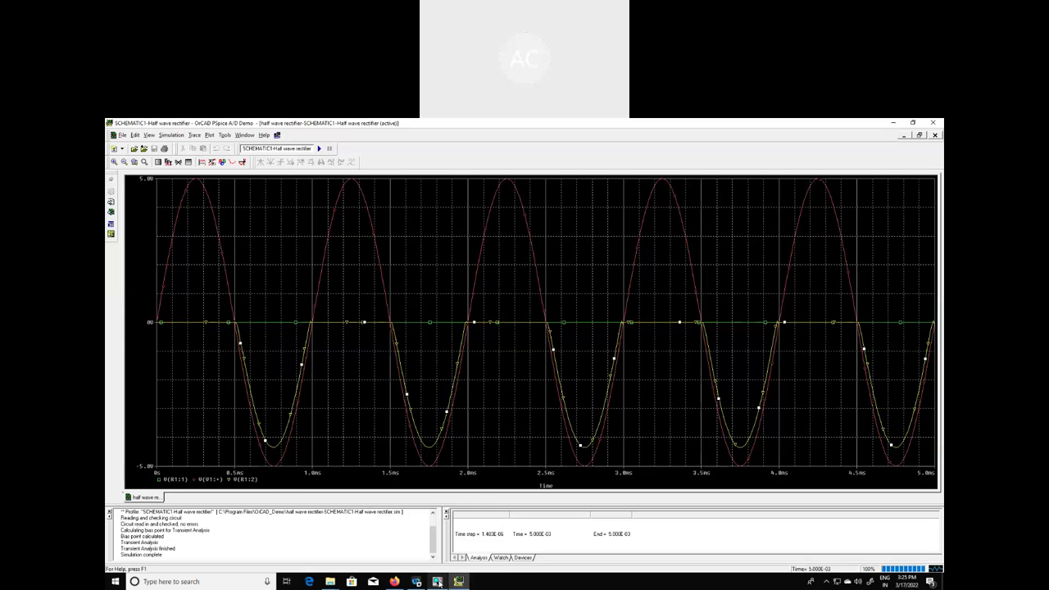
Switch back to the OrCAD Capture schematic to compare the circuit with the plot.
{"action": "mouse_move", "coordinate": [438, 582]}
{"action": "left_click", "coordinate": [447, 547]}
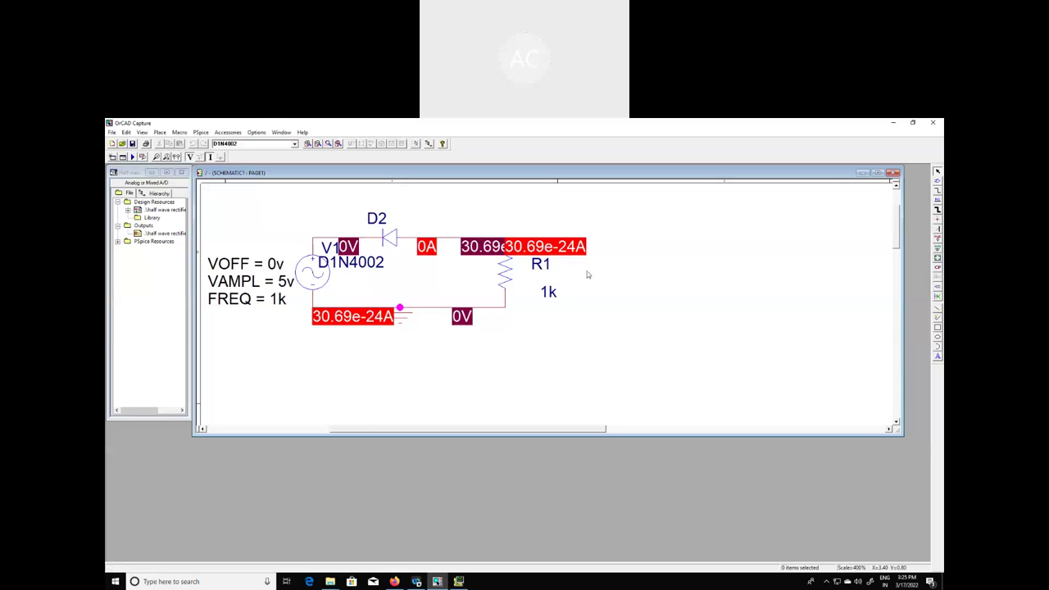